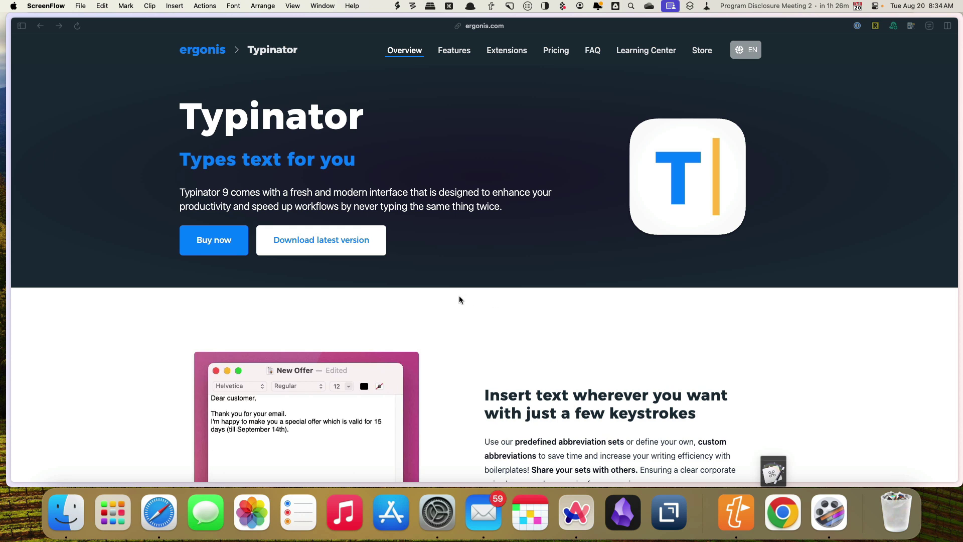
# Download Typinator_9.1.dmg from the Typinator page on ergonis.com in Arc.
pyautogui.click(323, 240)
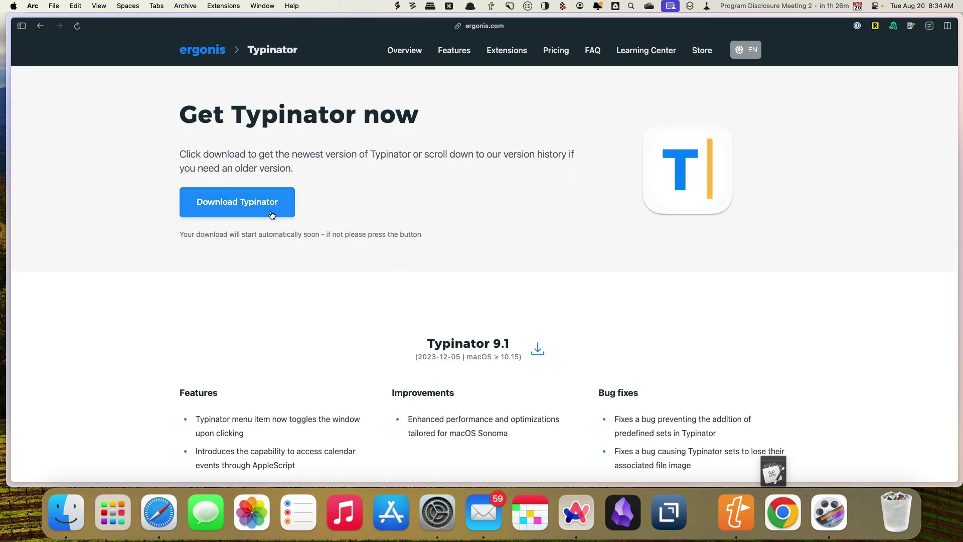
pyautogui.click(271, 215)
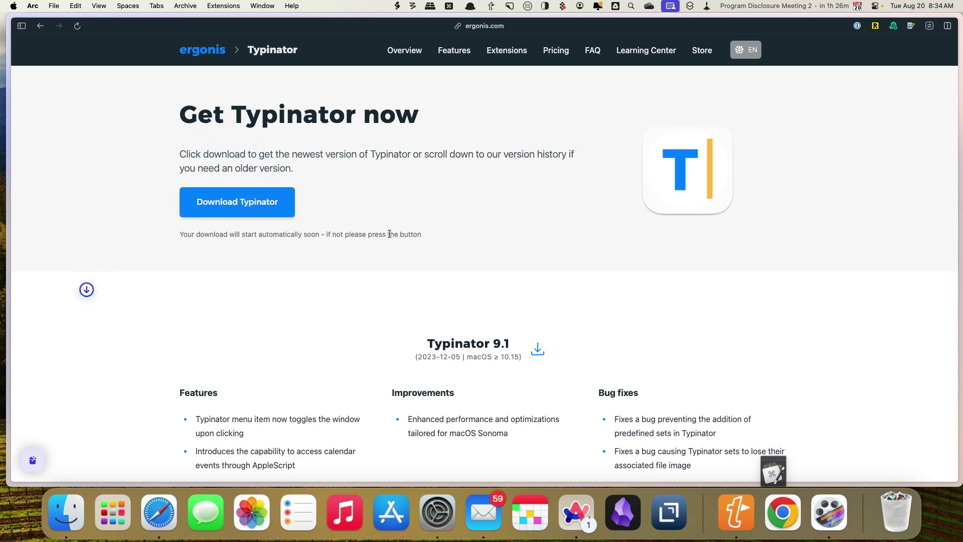
pyautogui.moveTo(3, 440)
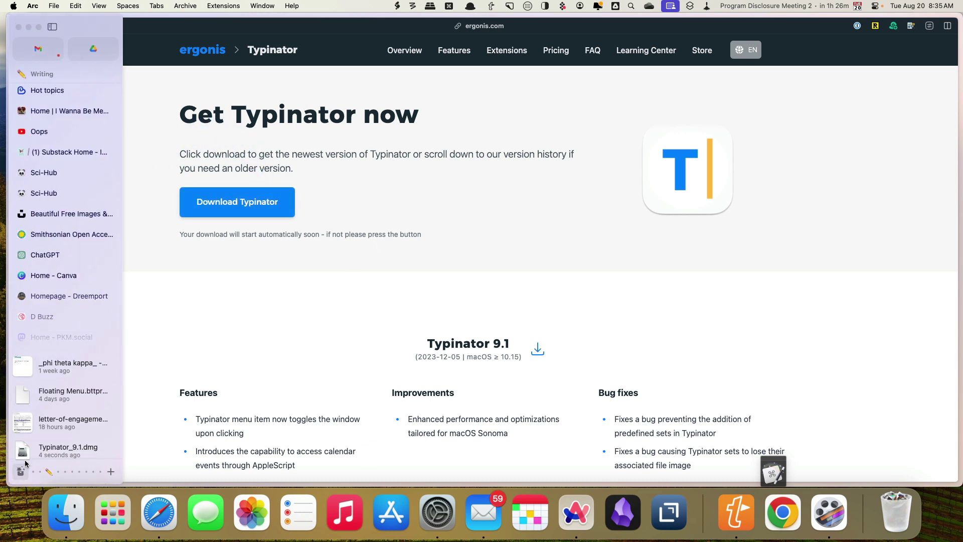
# Open Typinator_9.1.dmg, install Typinator into Applications, and allow it to launch.
pyautogui.click(28, 453)
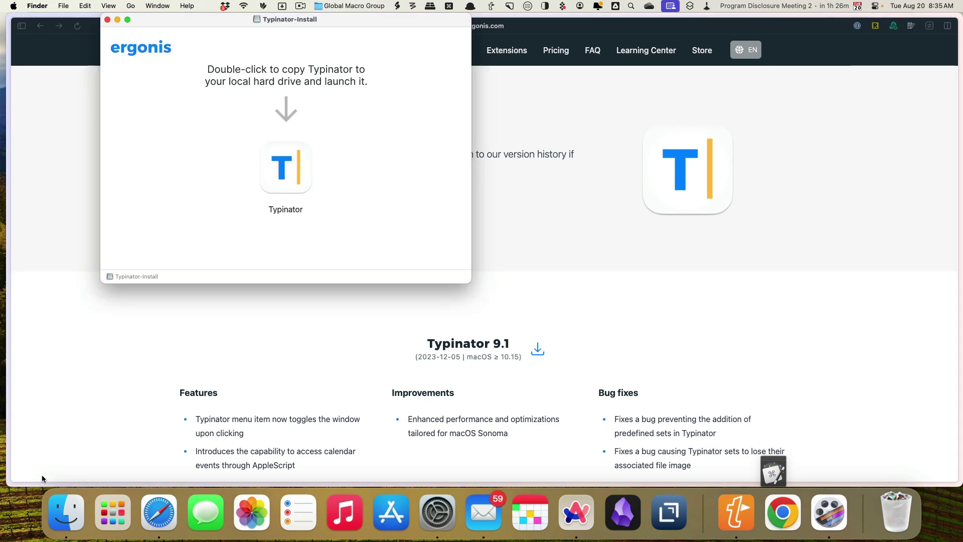
pyautogui.doubleClick(285, 171)
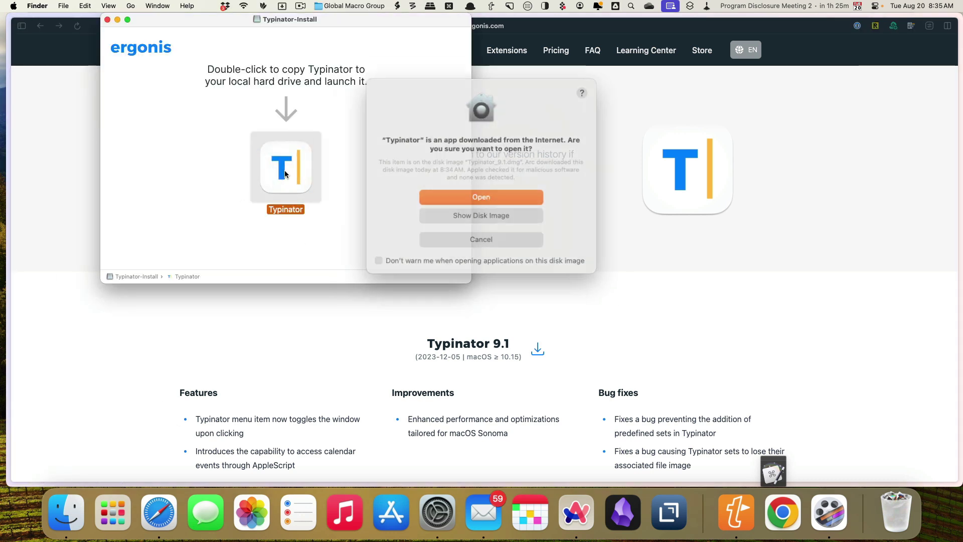
pyautogui.click(522, 199)
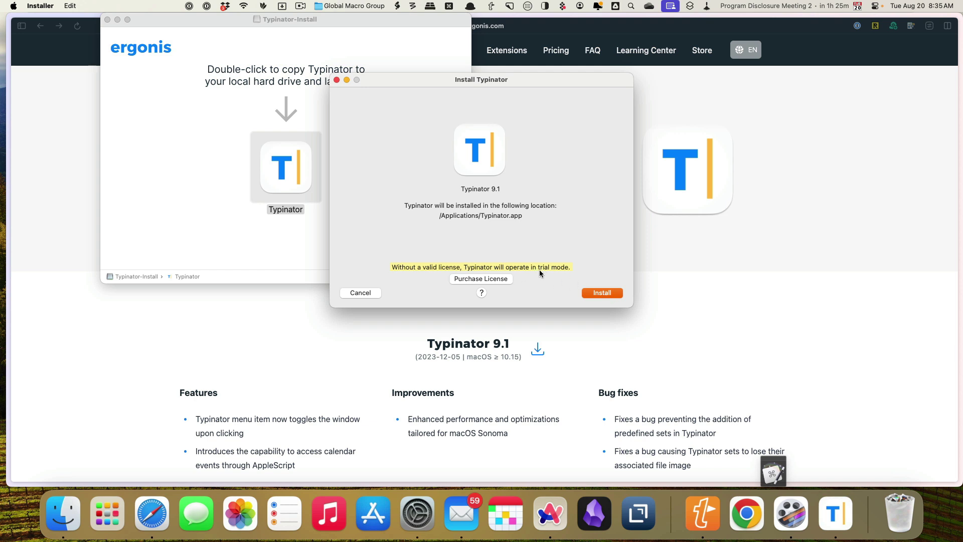
pyautogui.click(611, 293)
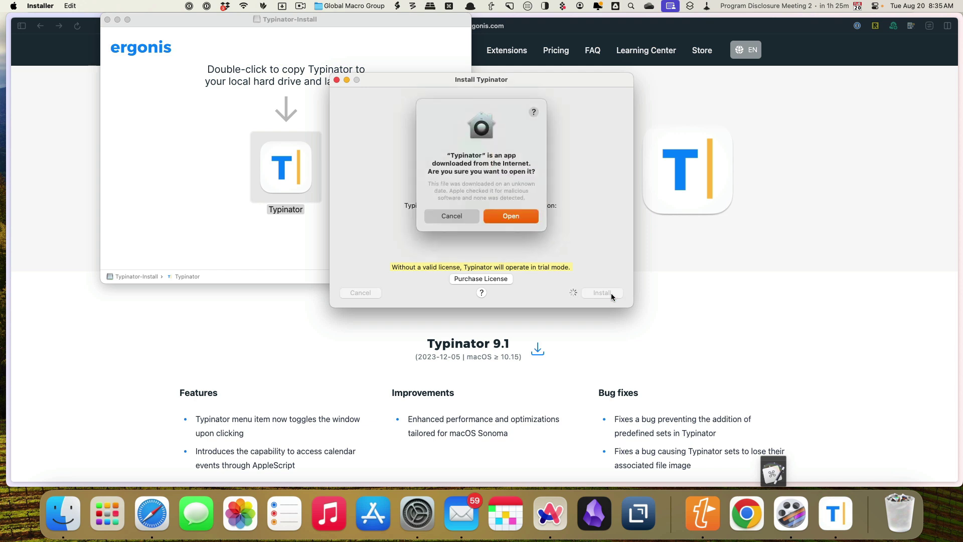
pyautogui.click(509, 218)
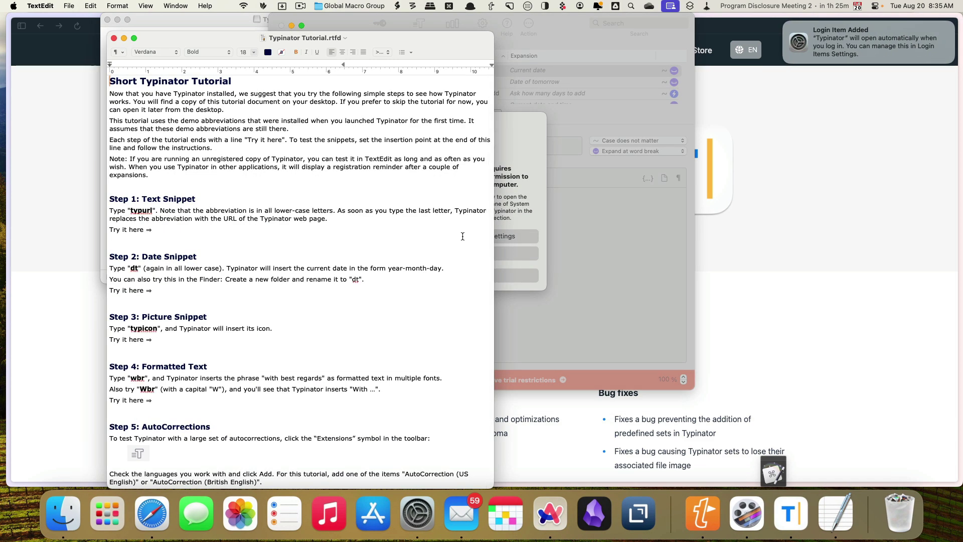
# Close the tutorial, enable Typinator under Privacy & Security > Accessibility, and close System Settings.
pyautogui.click(114, 39)
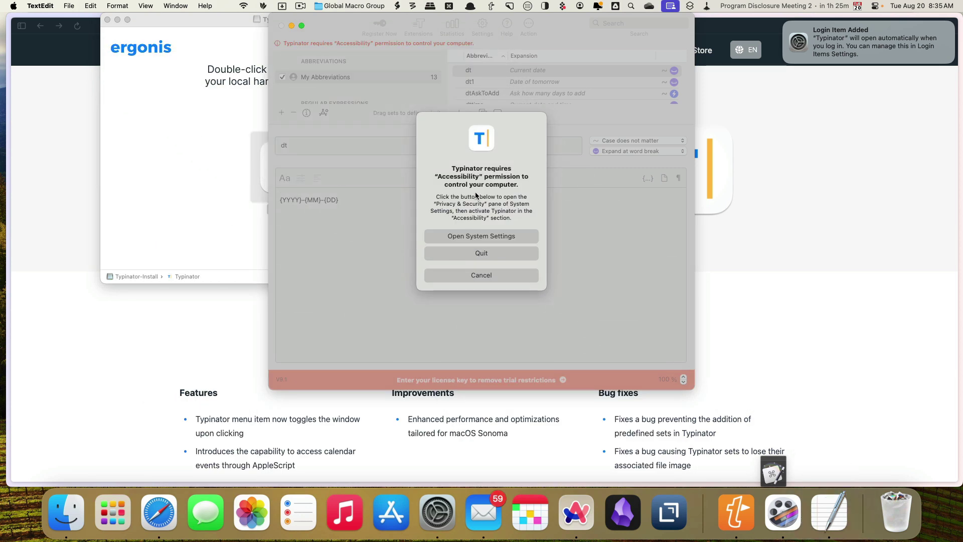
pyautogui.click(485, 236)
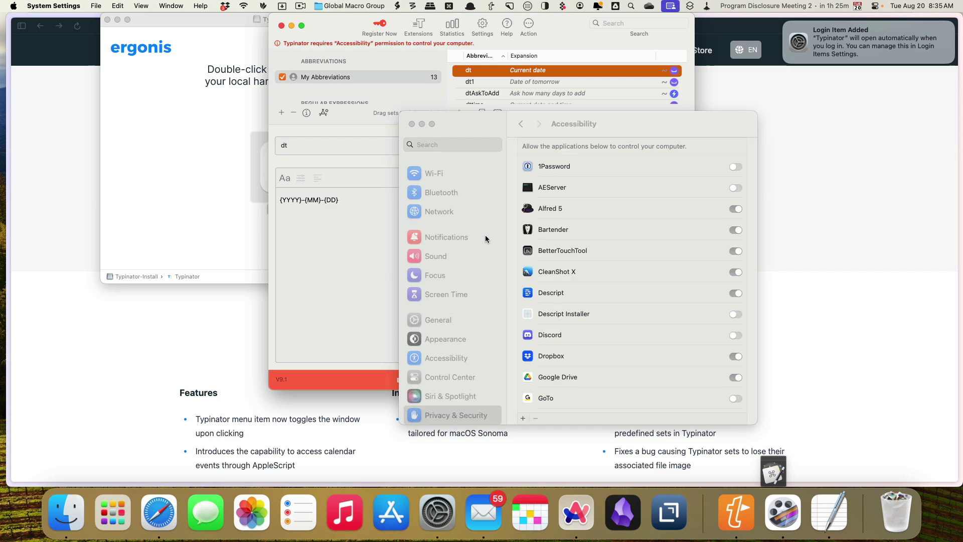
pyautogui.scroll(-10, 613, 293)
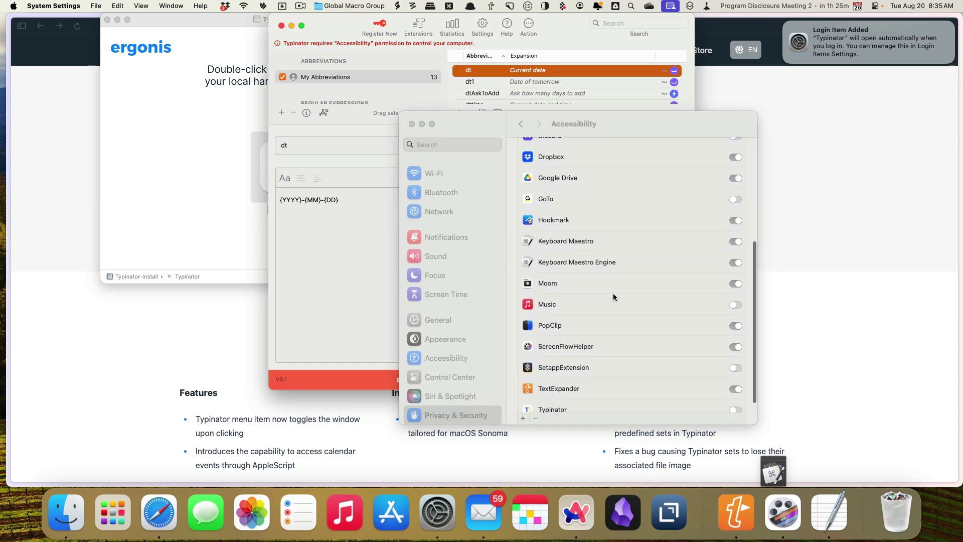
pyautogui.click(735, 371)
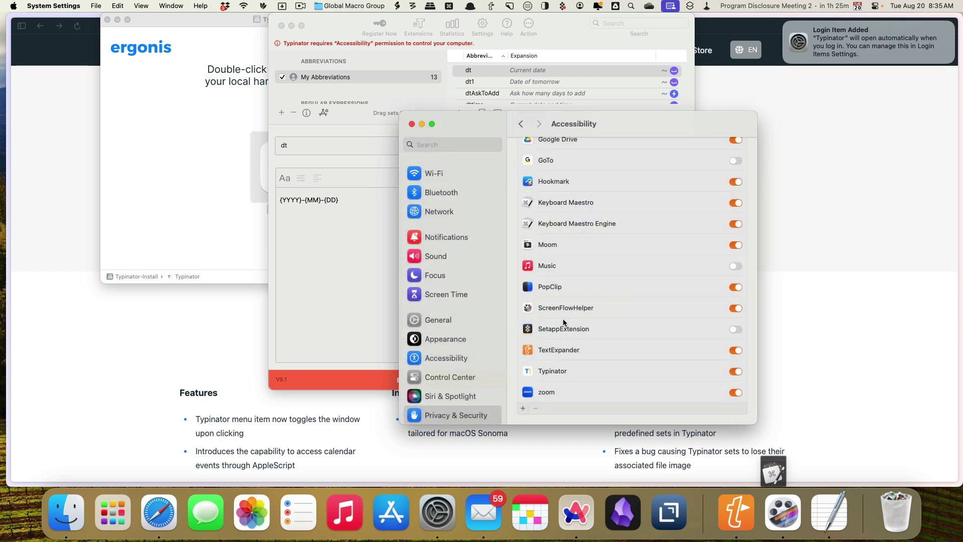
pyautogui.click(412, 124)
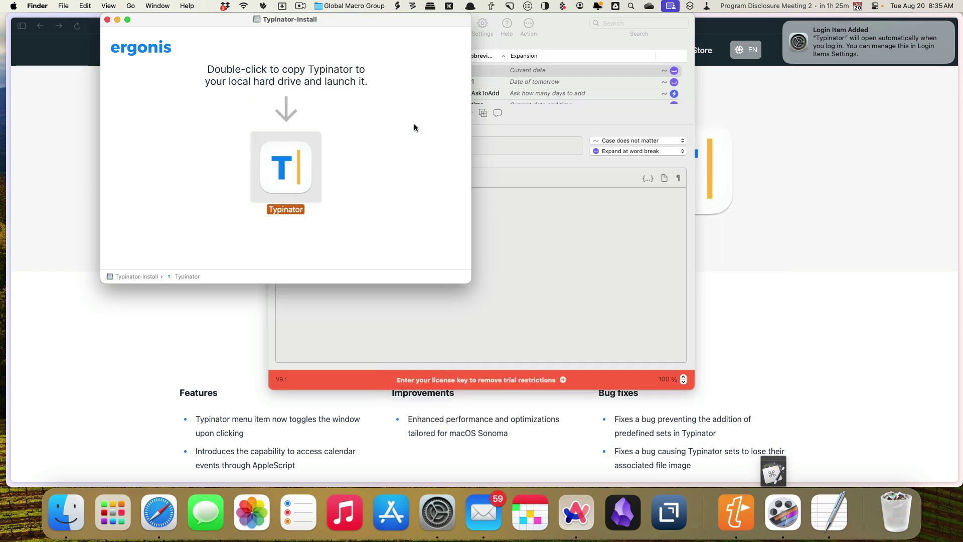
# Close the install window, then widen and lengthen Typinator's window so the full abbreviation list shows.
pyautogui.click(108, 20)
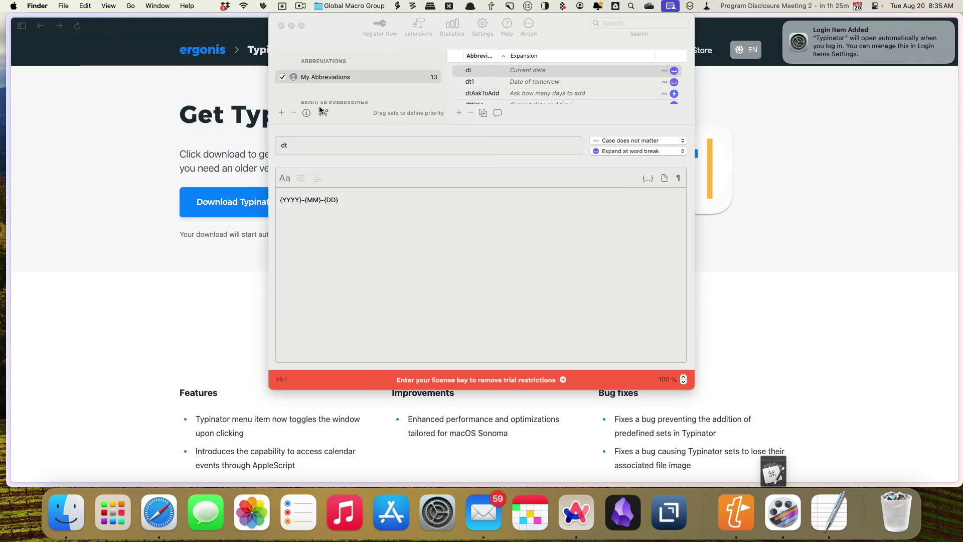
pyautogui.click(686, 126)
pyautogui.moveTo(693, 121); pyautogui.dragTo(812, 120)
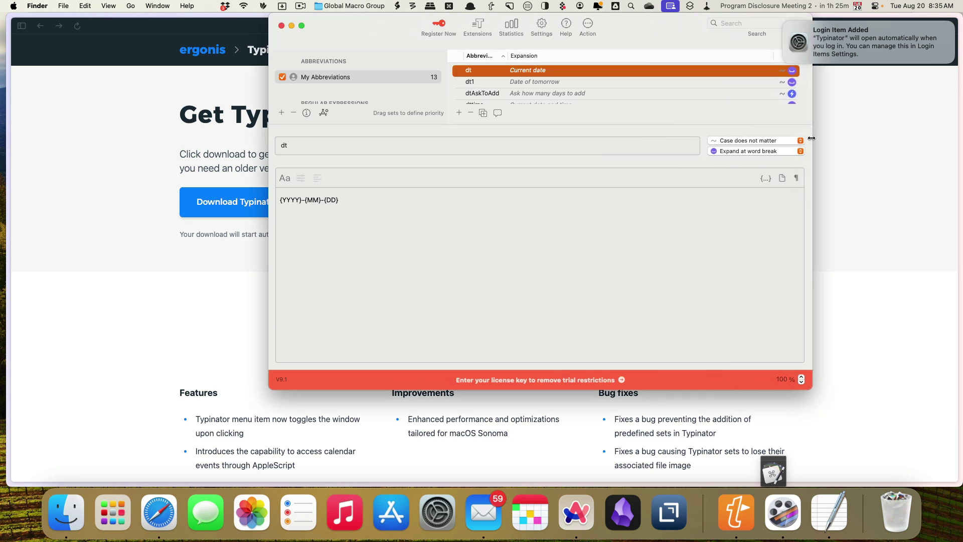
pyautogui.moveTo(573, 124); pyautogui.dragTo(576, 234)
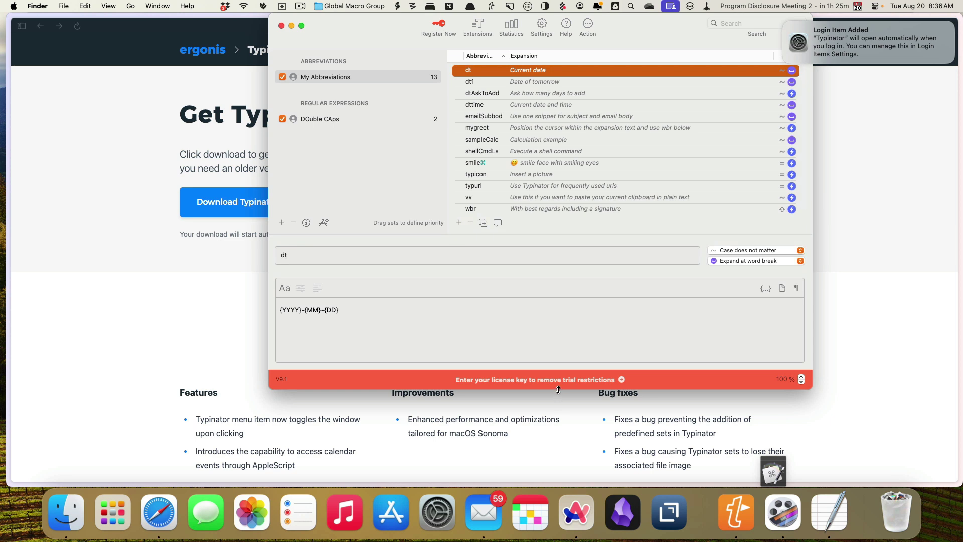
pyautogui.moveTo(559, 390); pyautogui.dragTo(558, 481)
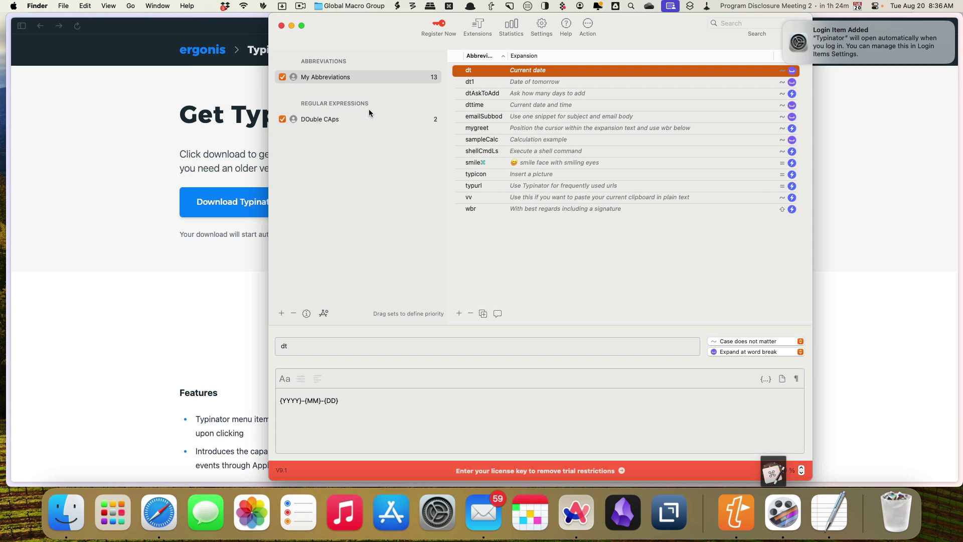
# Add the AutoCorrection (US English), DOuble CAps and DOuble CAps Exceptions 1.3 sets from Extensions.
pyautogui.click(477, 30)
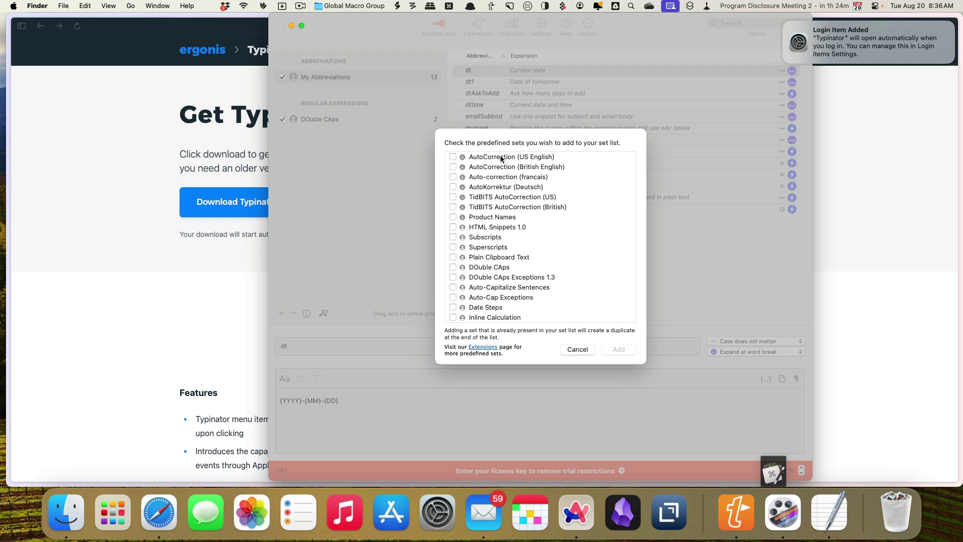
pyautogui.click(453, 157)
pyautogui.click(454, 268)
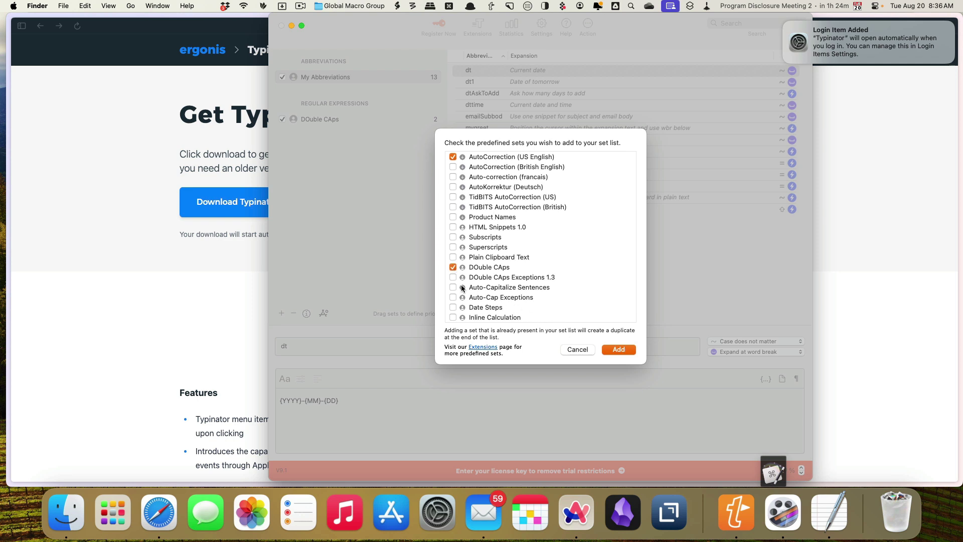
pyautogui.click(453, 277)
pyautogui.click(618, 350)
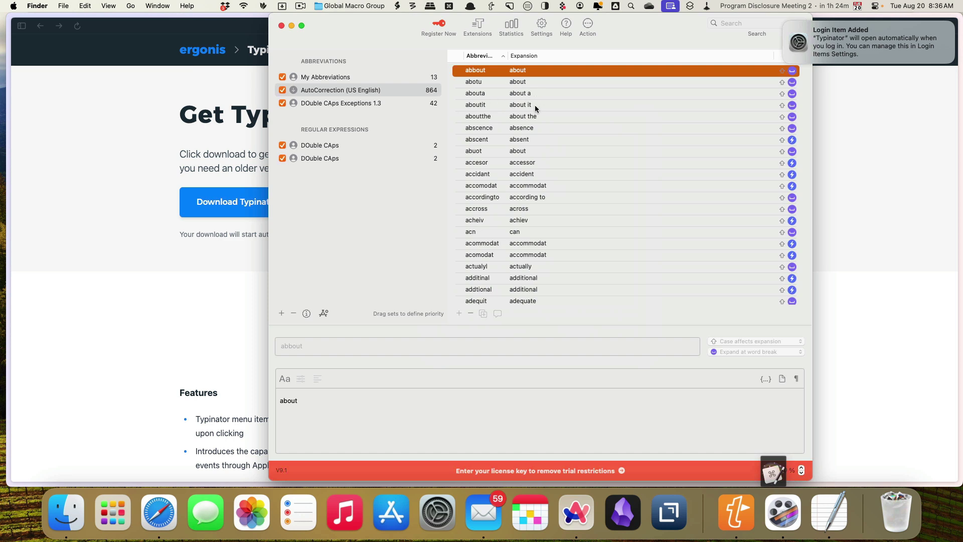
pyautogui.scroll(-5, 540, 216)
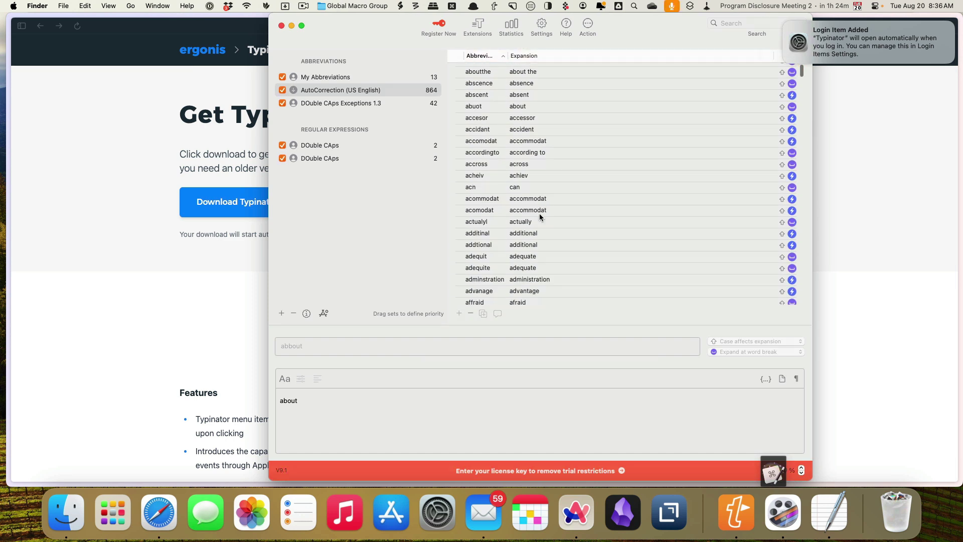
pyautogui.scroll(4, 539, 215)
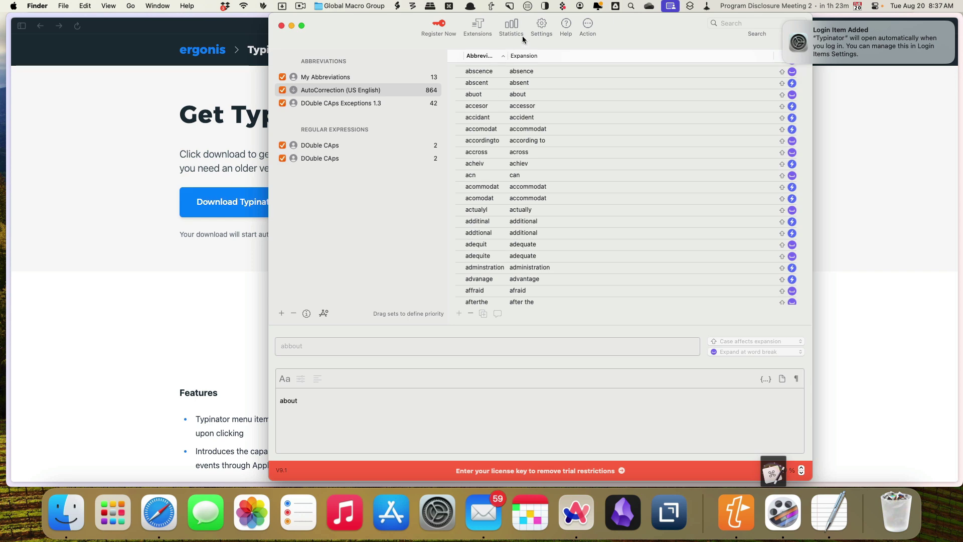
# In Settings, uncheck 'Open window when Typinator starts' and show the Expansion settings.
pyautogui.click(541, 25)
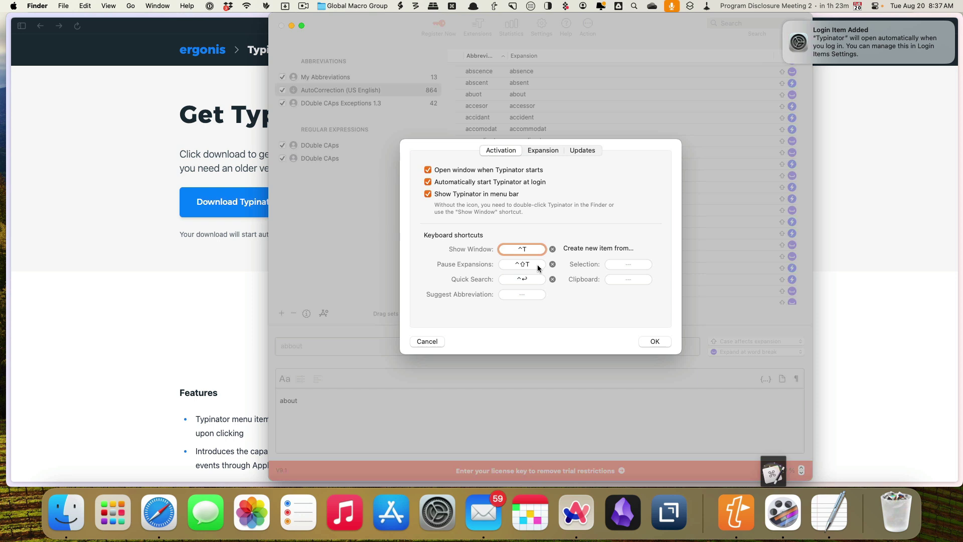
pyautogui.click(428, 170)
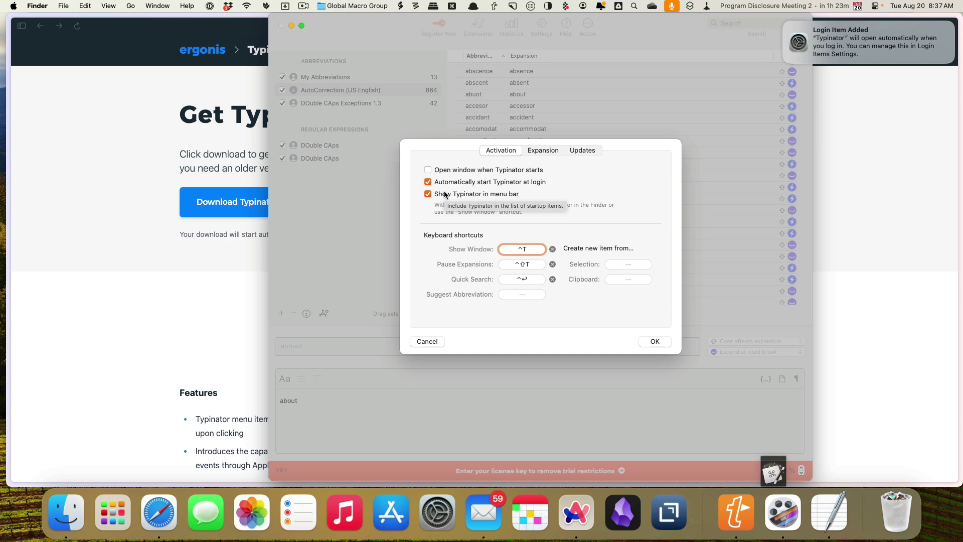
pyautogui.click(541, 150)
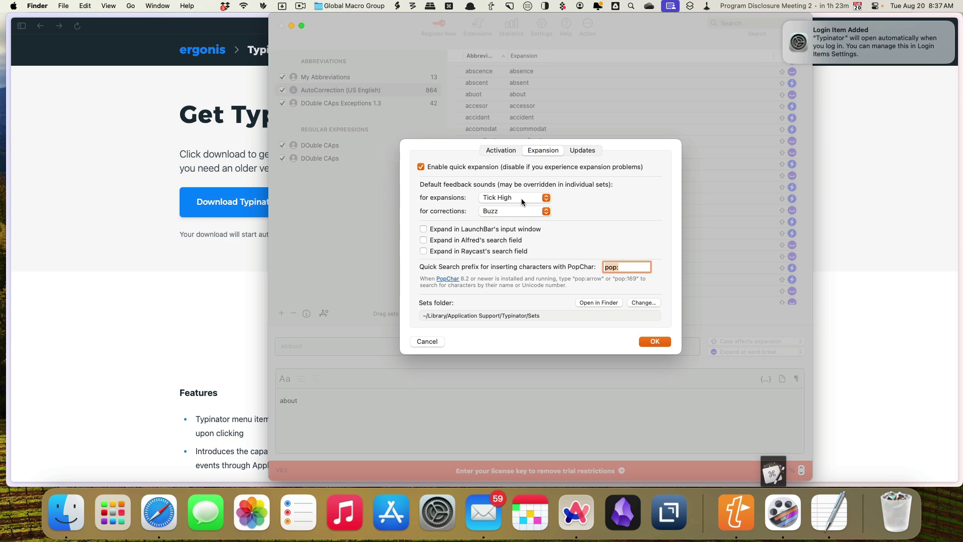
# Preview expansion sounds Gnarl, Binggg, Buzz, Fast Keyboard, Fast Typewriter, KnockKnock, Mmmm, Snarl and Swoosh.
pyautogui.click(521, 201)
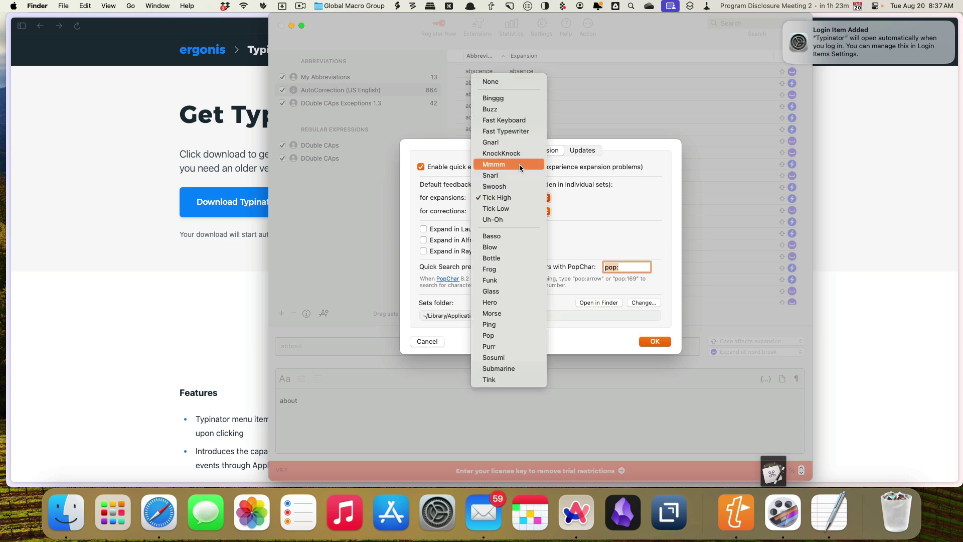
pyautogui.click(515, 140)
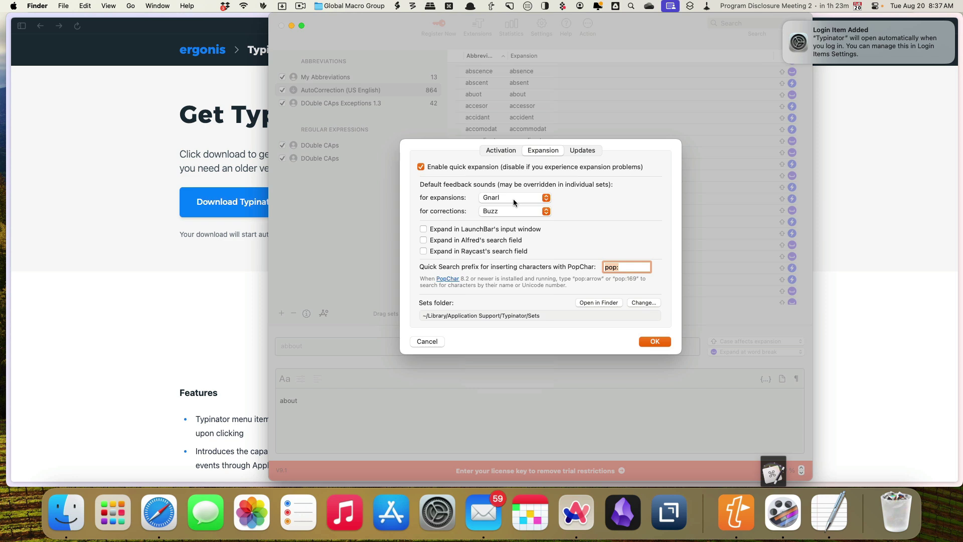
pyautogui.click(514, 199)
pyautogui.click(510, 152)
pyautogui.click(508, 200)
pyautogui.click(507, 210)
pyautogui.click(507, 198)
pyautogui.click(504, 210)
pyautogui.click(506, 200)
pyautogui.click(504, 212)
pyautogui.click(504, 198)
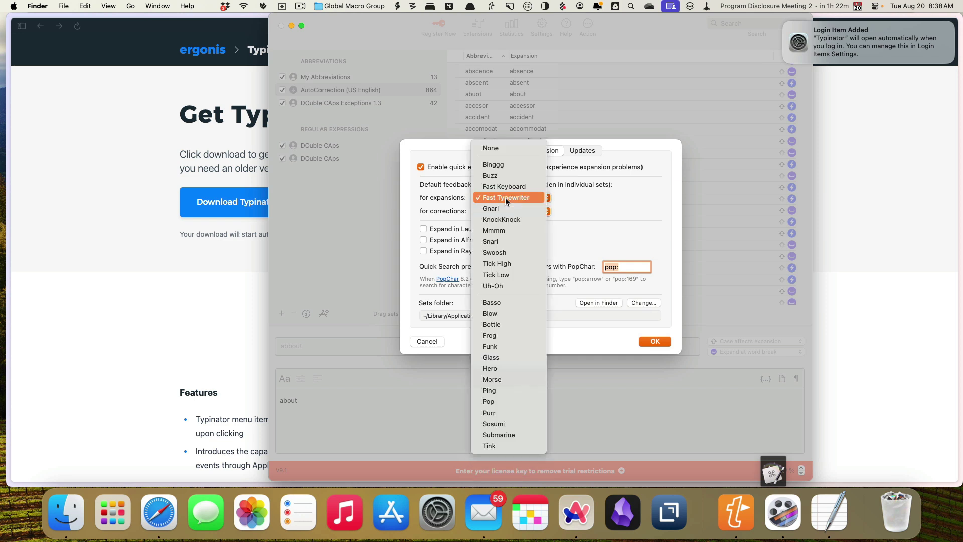
pyautogui.click(501, 219)
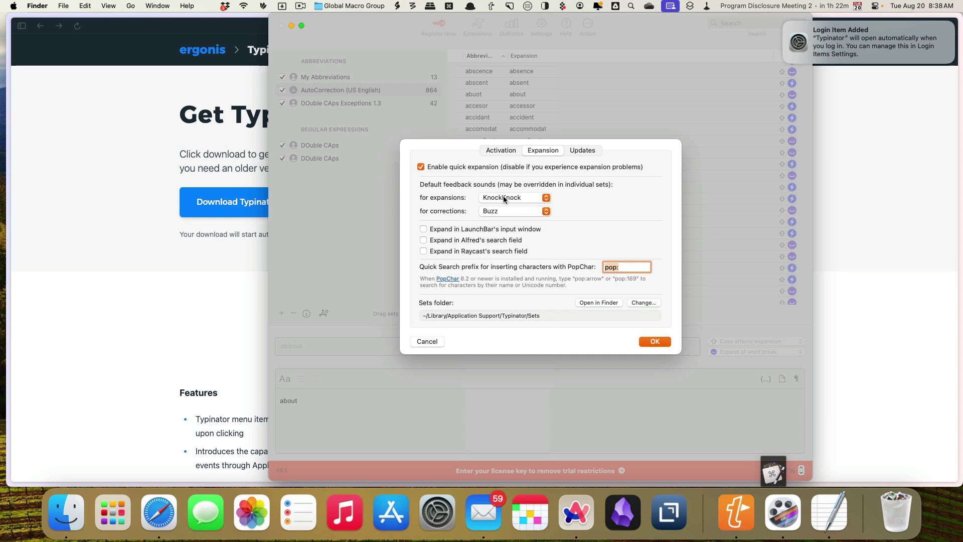
pyautogui.click(506, 197)
pyautogui.click(502, 206)
pyautogui.click(504, 195)
pyautogui.click(502, 207)
pyautogui.click(501, 196)
pyautogui.click(501, 206)
# Try Uh-Oh, Basso, Blow, Bottle, Frog and Tink, then settle on Submarine for expansions.
pyautogui.click(501, 197)
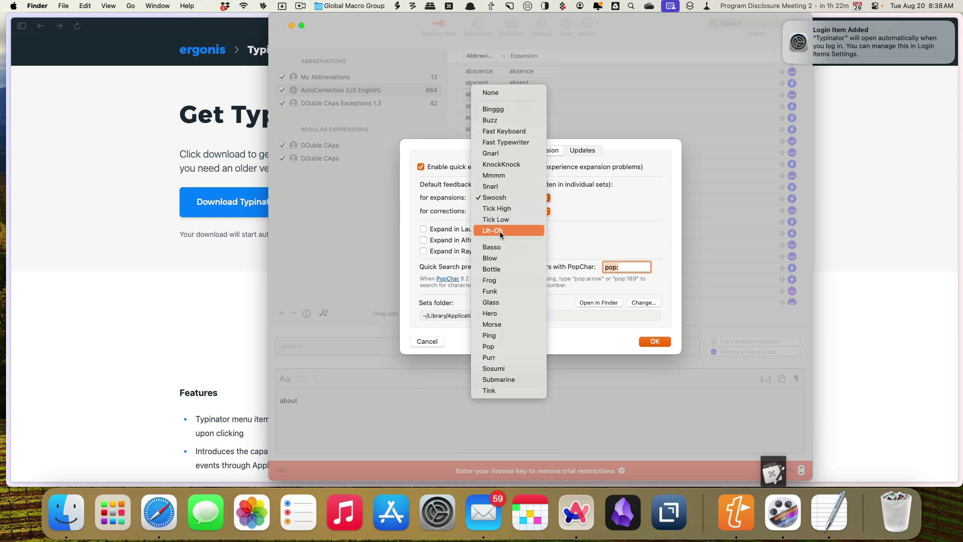
pyautogui.click(500, 231)
pyautogui.click(504, 196)
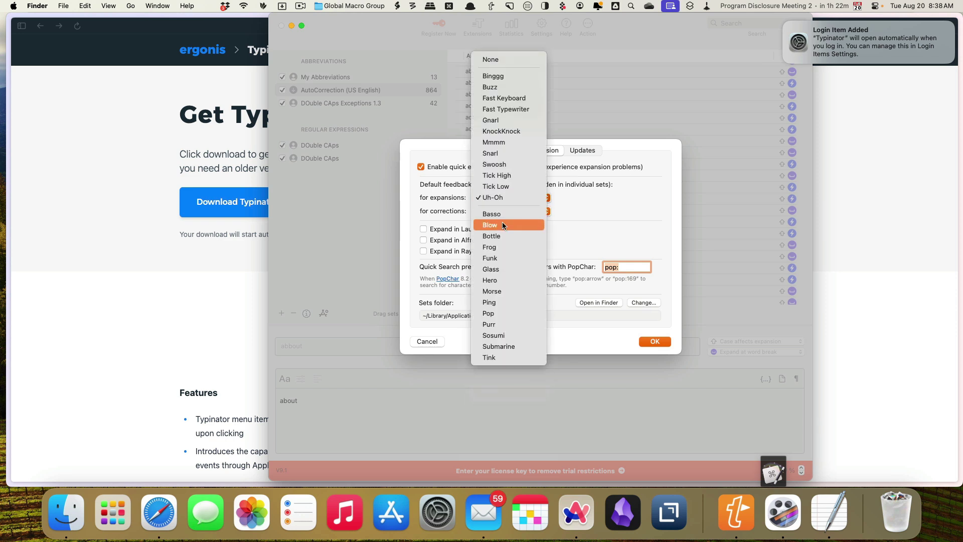
pyautogui.click(503, 215)
pyautogui.click(503, 197)
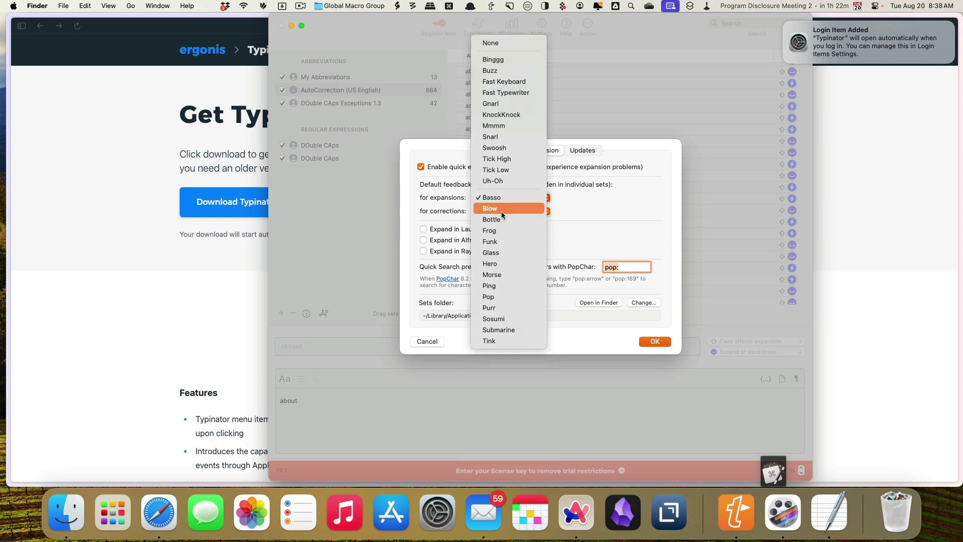
pyautogui.click(501, 212)
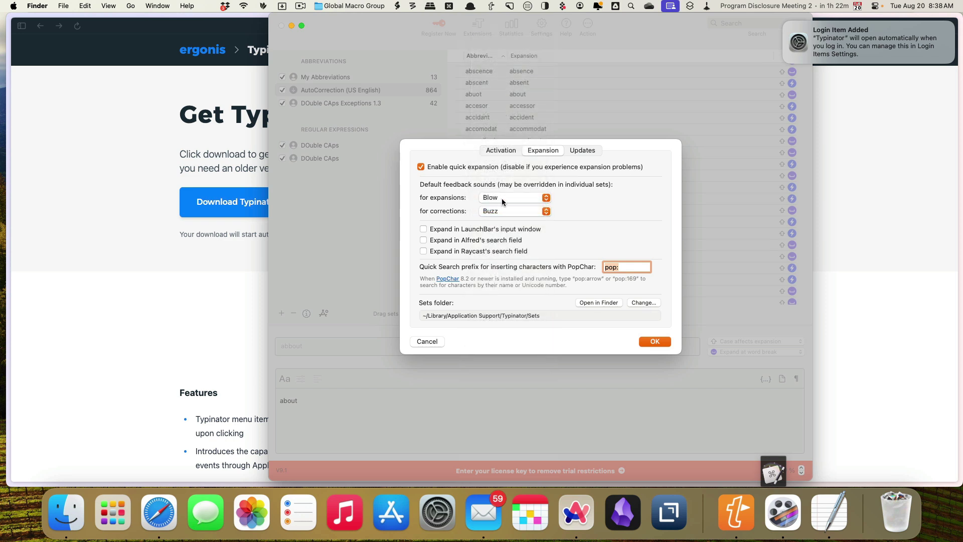
pyautogui.click(502, 197)
pyautogui.click(501, 206)
pyautogui.click(501, 198)
pyautogui.click(501, 209)
pyautogui.click(503, 197)
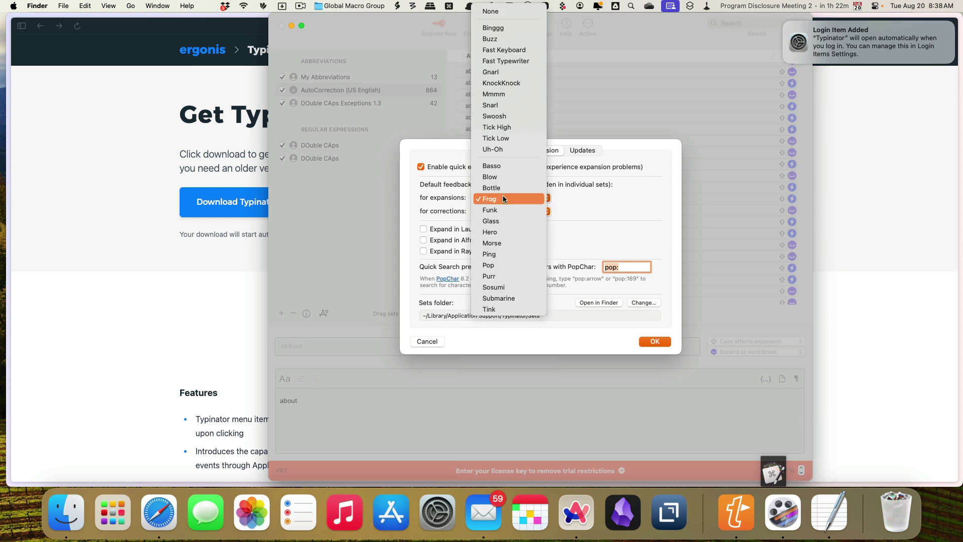
pyautogui.click(494, 310)
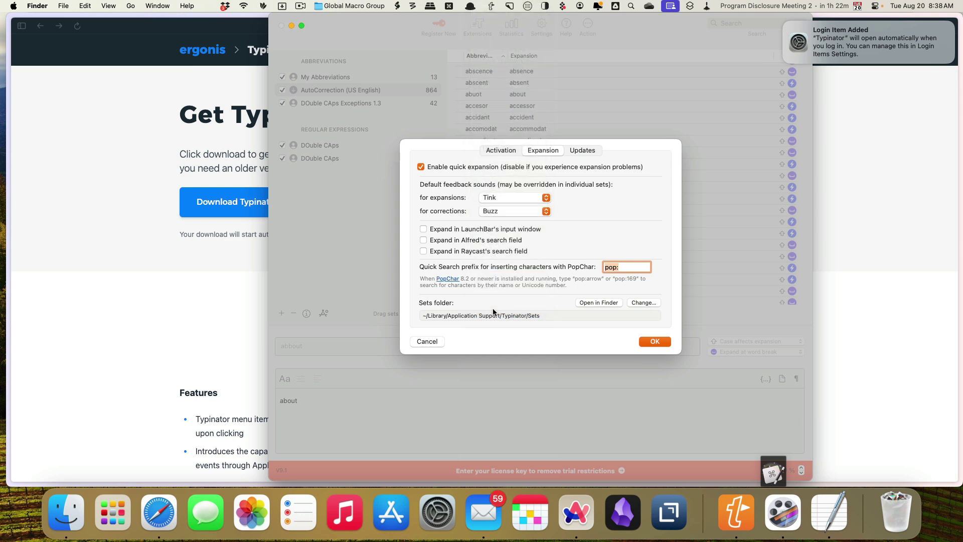
pyautogui.click(504, 197)
pyautogui.click(505, 186)
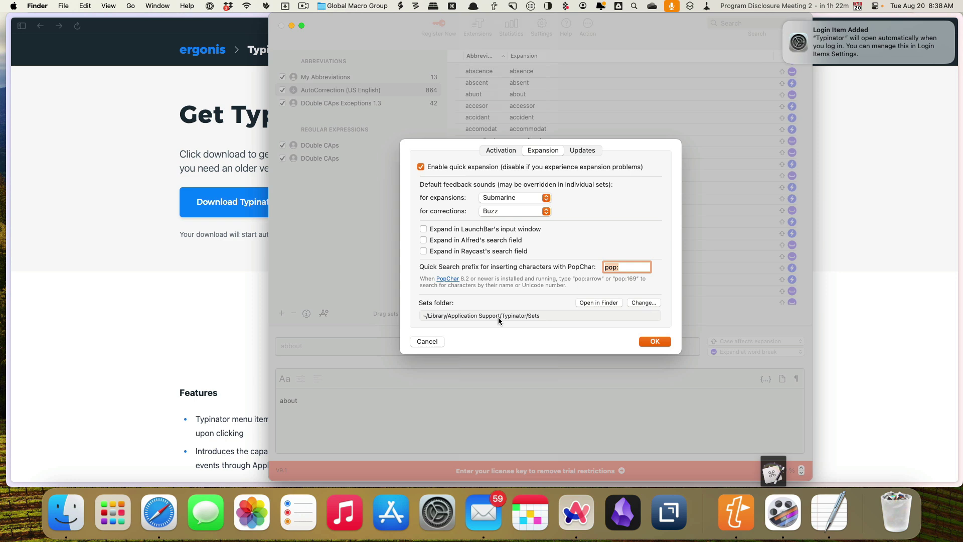
# Create a 'Typinator Sets' folder in iCloud Drive, make it the sets folder, and copy existing sets in.
pyautogui.click(639, 303)
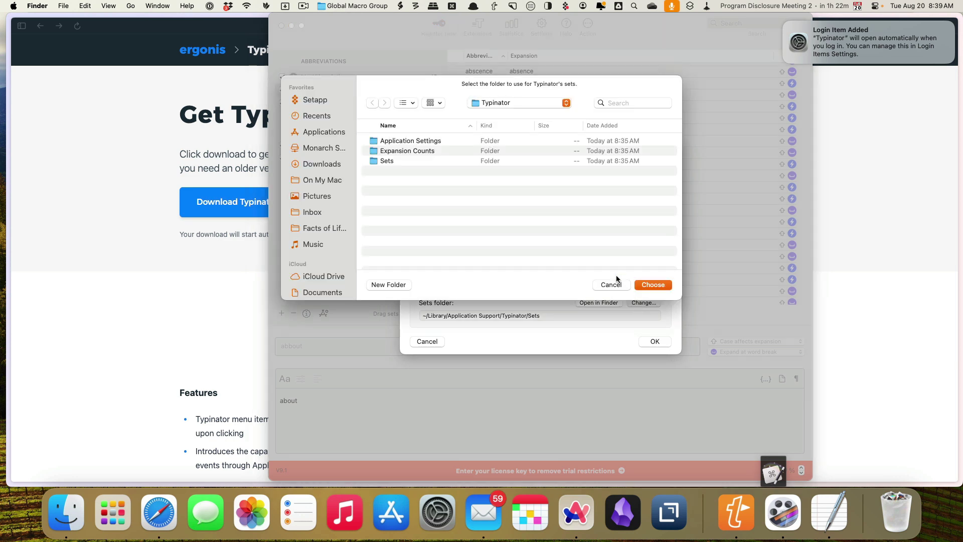
pyautogui.click(319, 277)
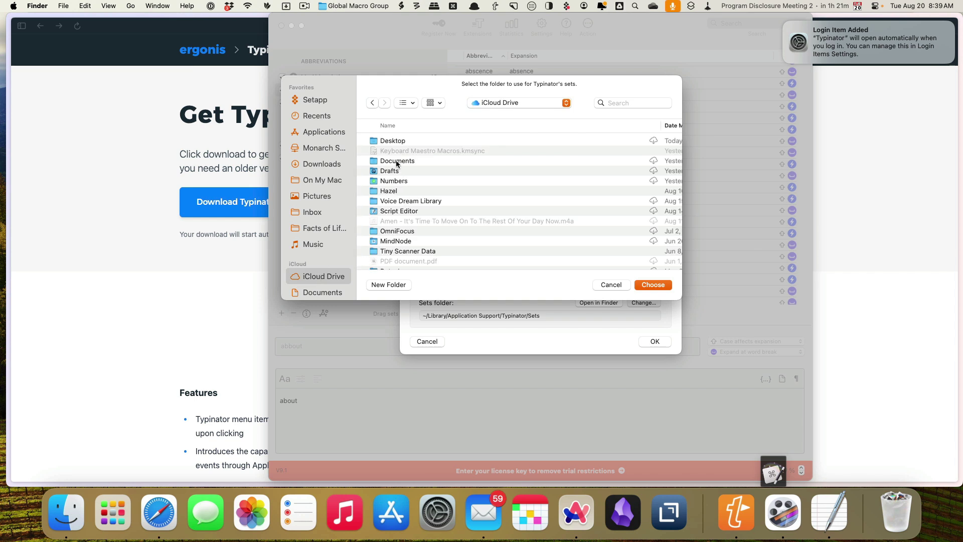
pyautogui.scroll(-10, 411, 193)
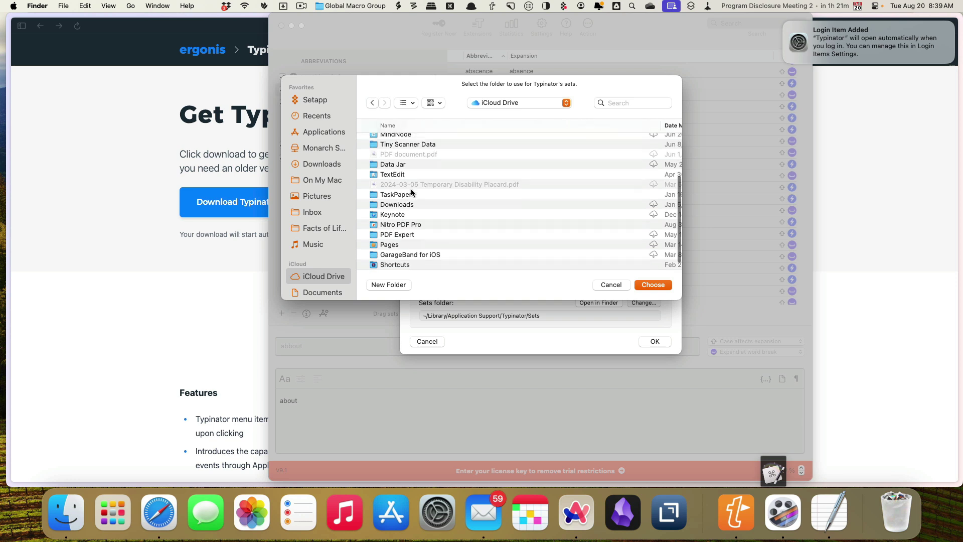
pyautogui.scroll(-2, 411, 192)
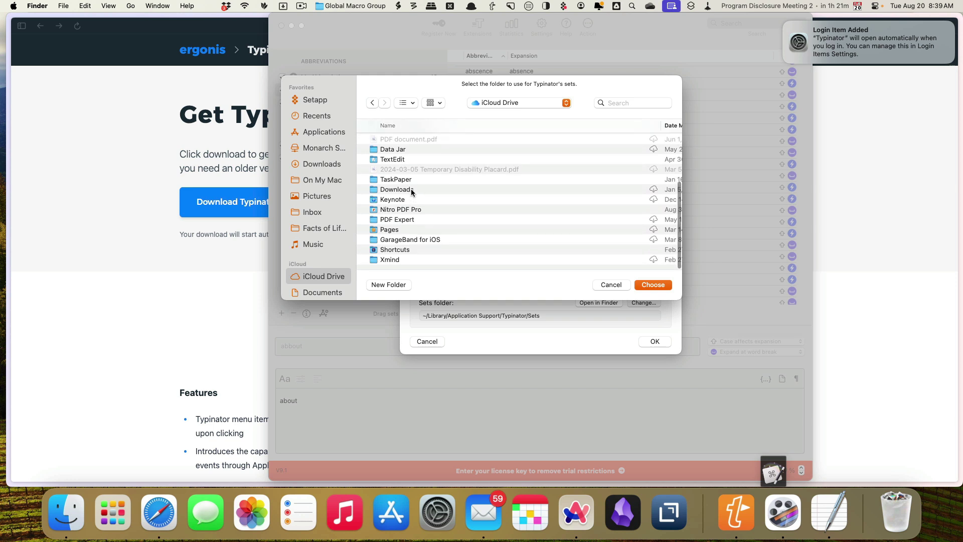
pyautogui.scroll(10, 411, 190)
pyautogui.scroll(-10, 410, 192)
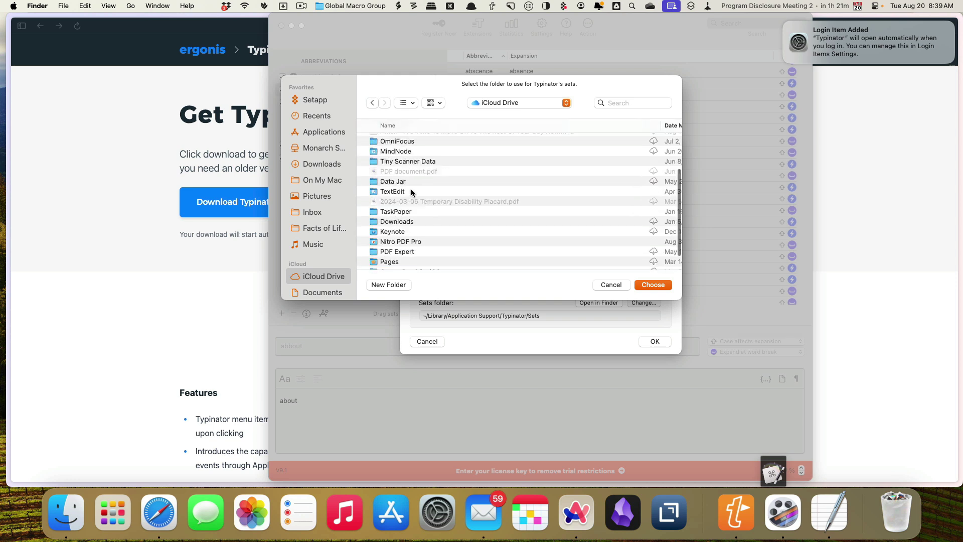
pyautogui.click(382, 284)
pyautogui.write('T')
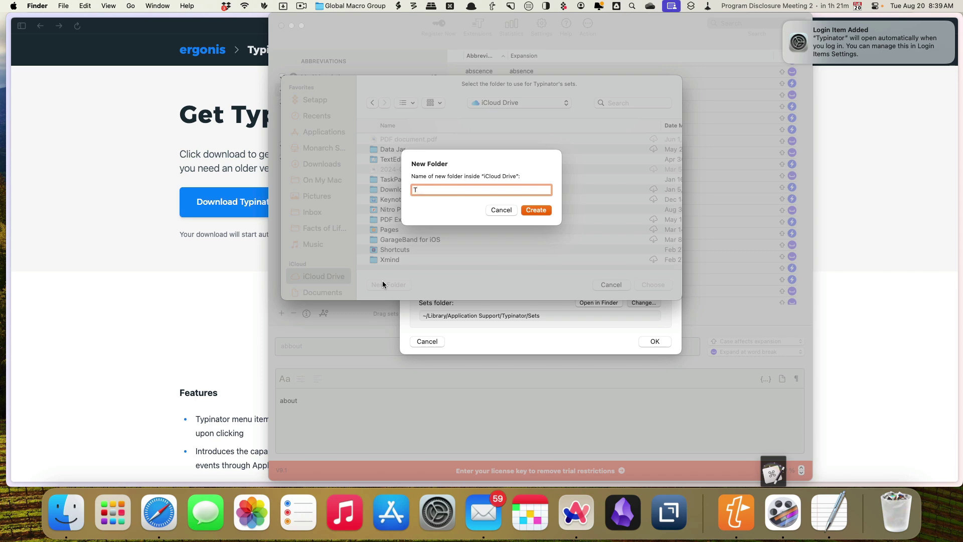
pyautogui.write('ypinator Sets')
pyautogui.press('Return')
pyautogui.click(652, 284)
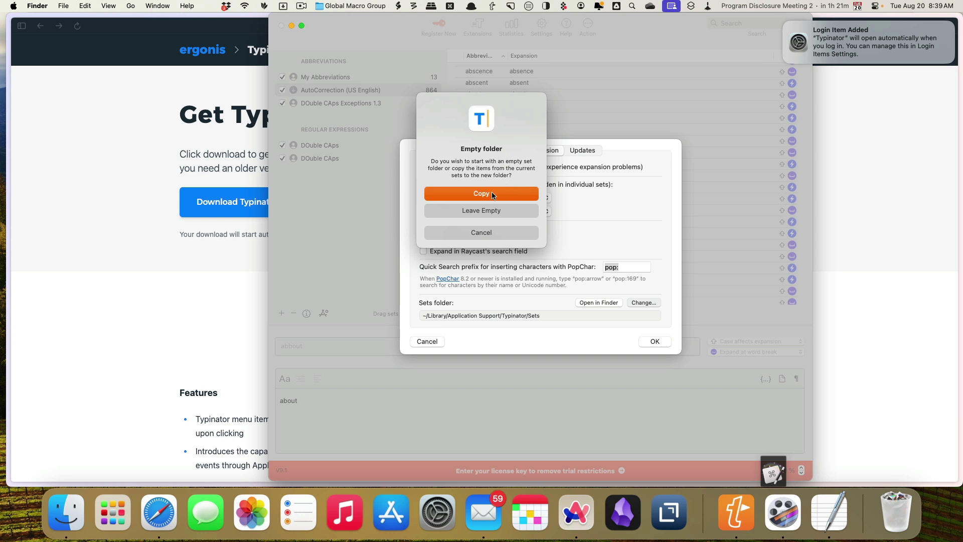
pyautogui.click(491, 193)
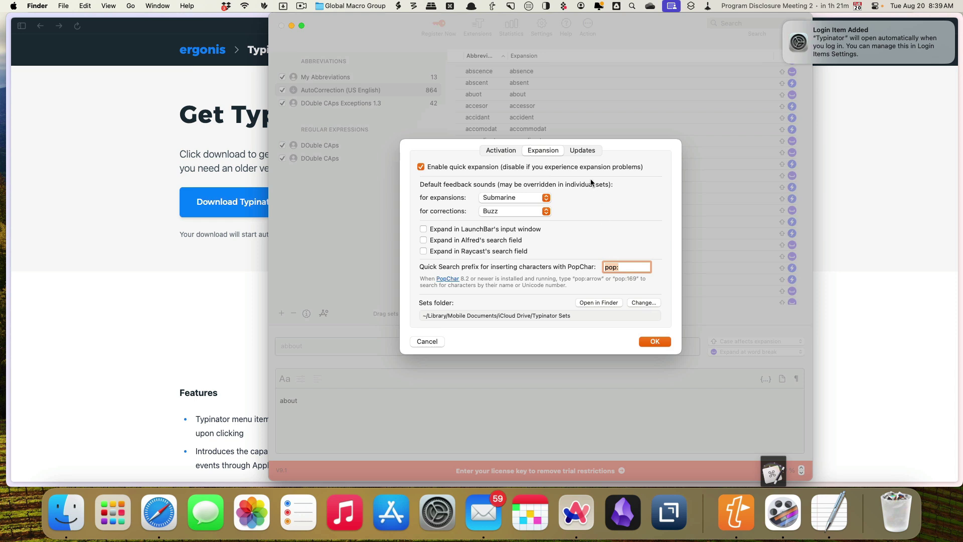
# Review the Updates settings, then confirm and close Settings with OK.
pyautogui.click(590, 151)
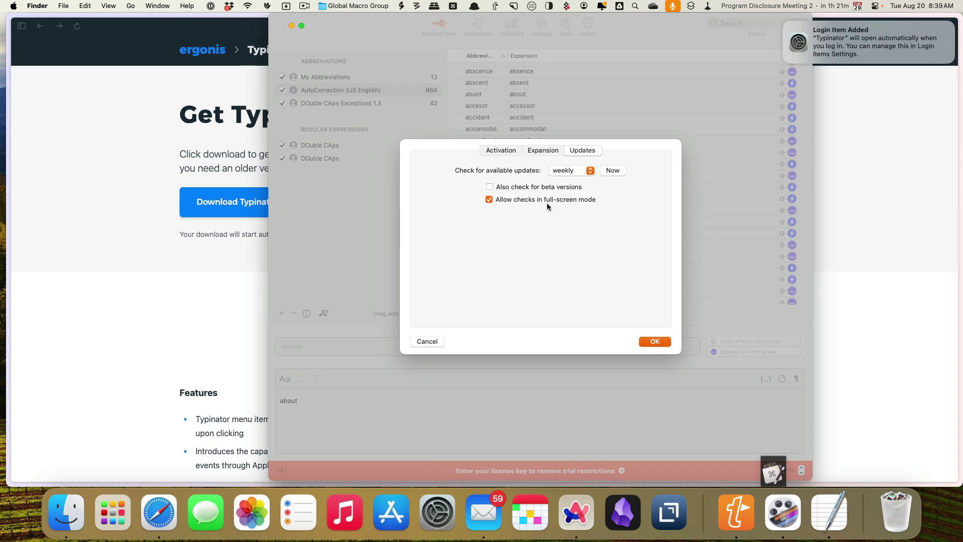
pyautogui.click(655, 341)
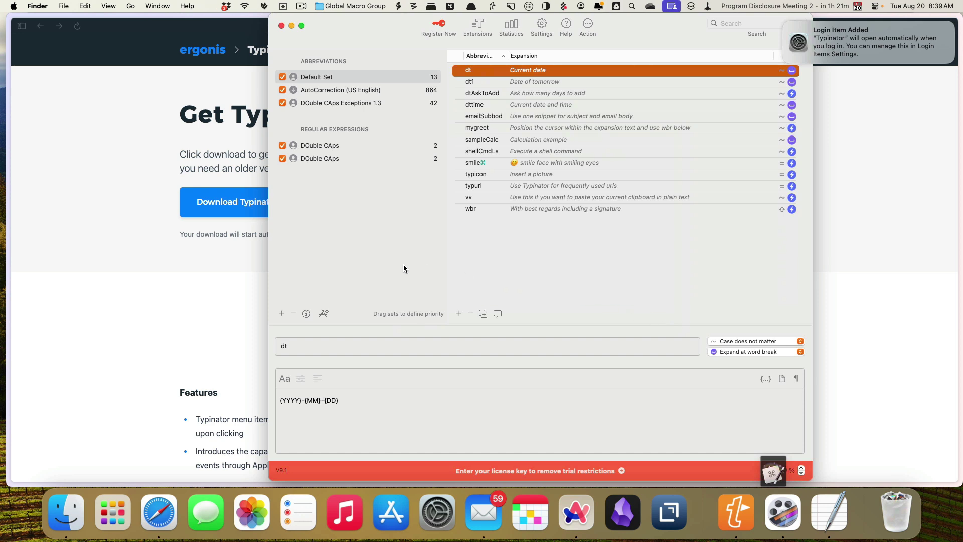
# Create a new abbreviation set named Emails.
pyautogui.click(281, 314)
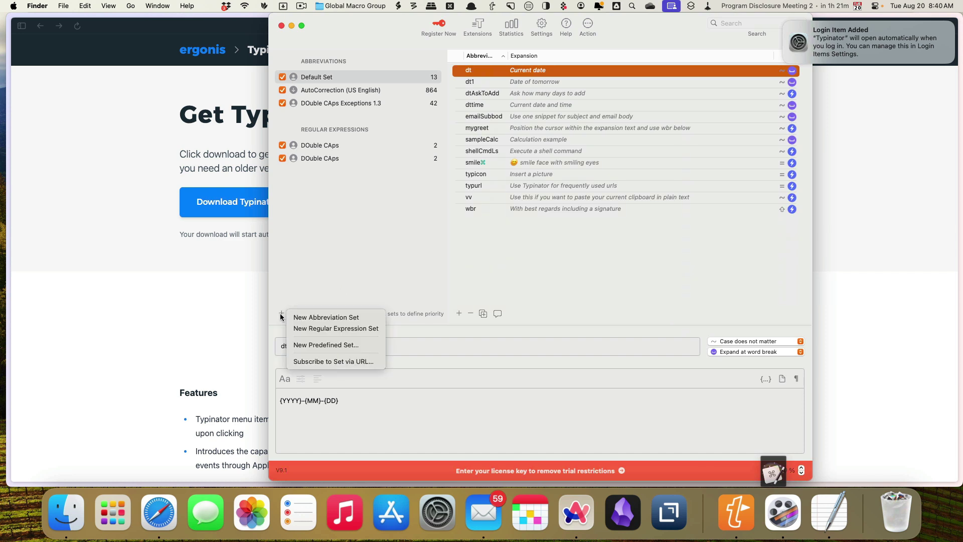
pyautogui.click(314, 317)
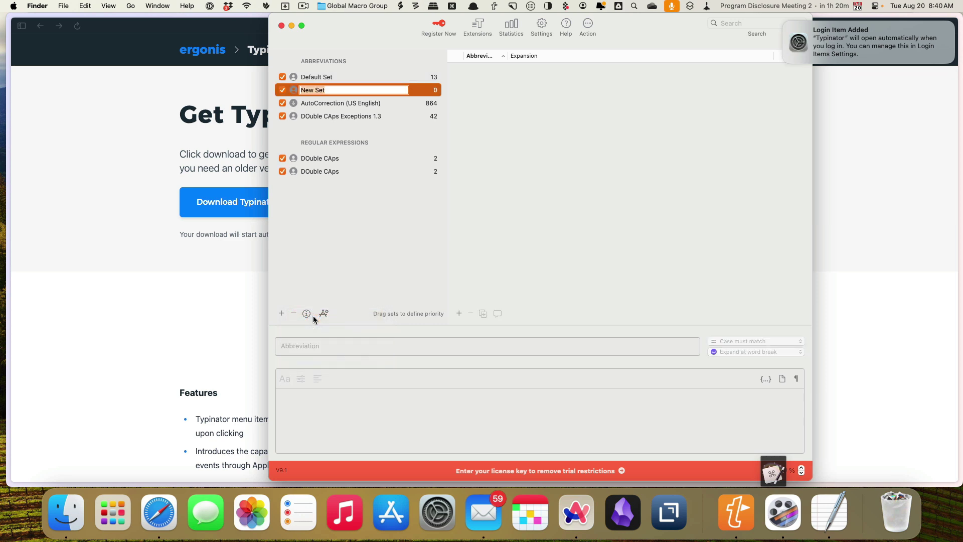
pyautogui.write('Emails')
pyautogui.press('Return')
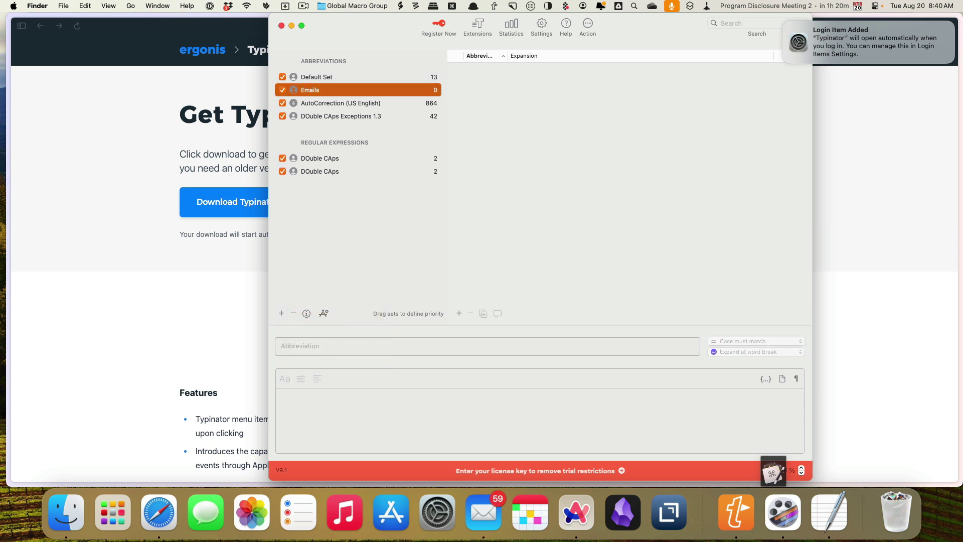
# Add the abbreviation e;p to Emails, expanding to the user's email address.
pyautogui.click(460, 314)
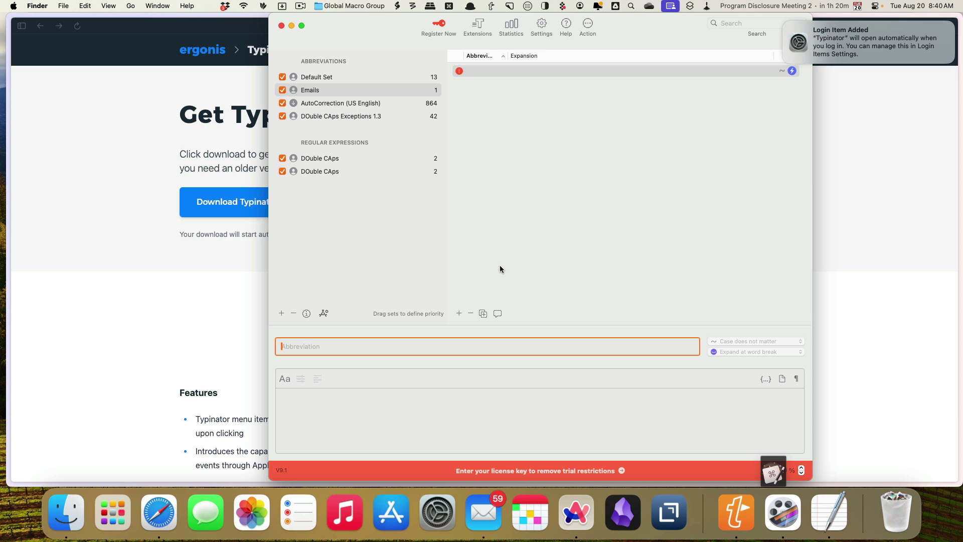
pyautogui.write('e;p')
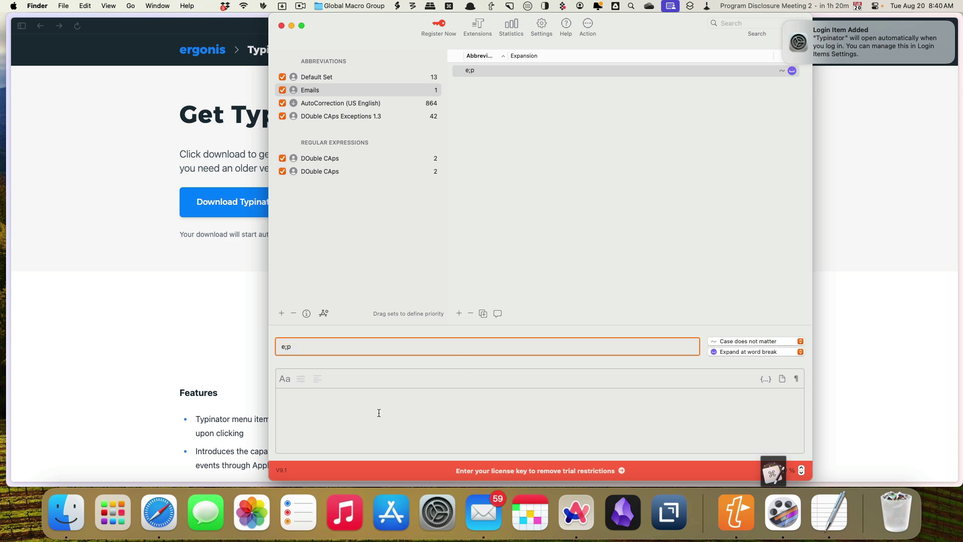
pyautogui.click(379, 412)
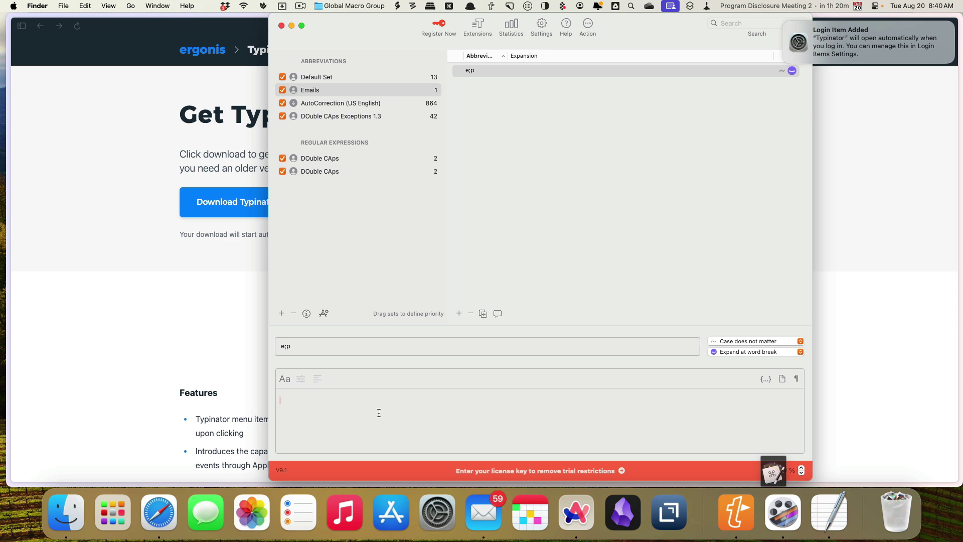
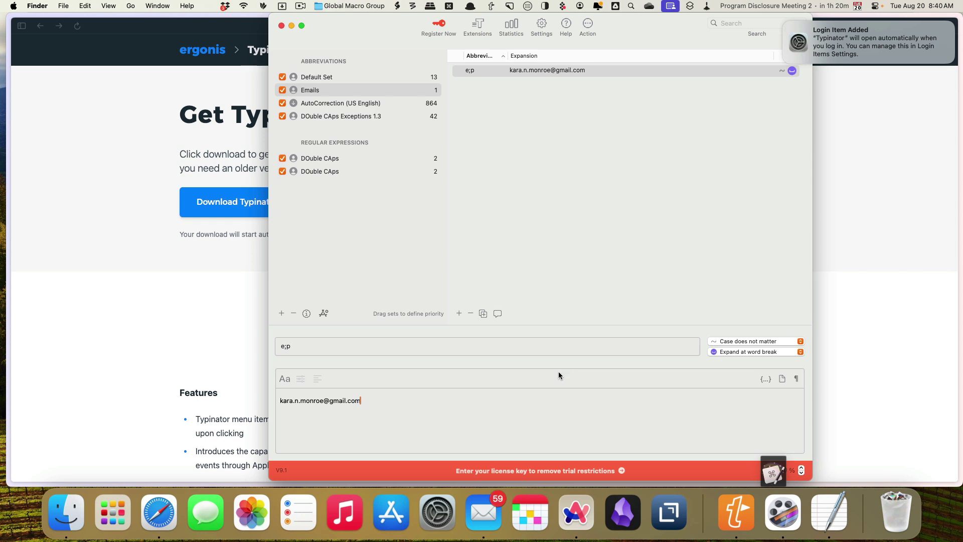
pyautogui.hotkey('alt', 'space')
# Open a new blank TextEdit document via Alfred and type E;p twice to expand the email on two lines.
pyautogui.write('text')
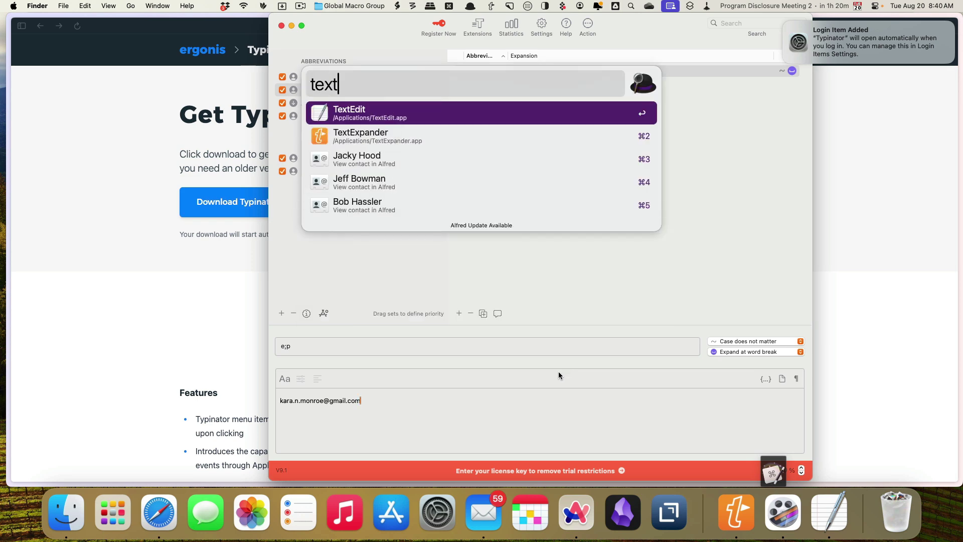
pyautogui.press('Return')
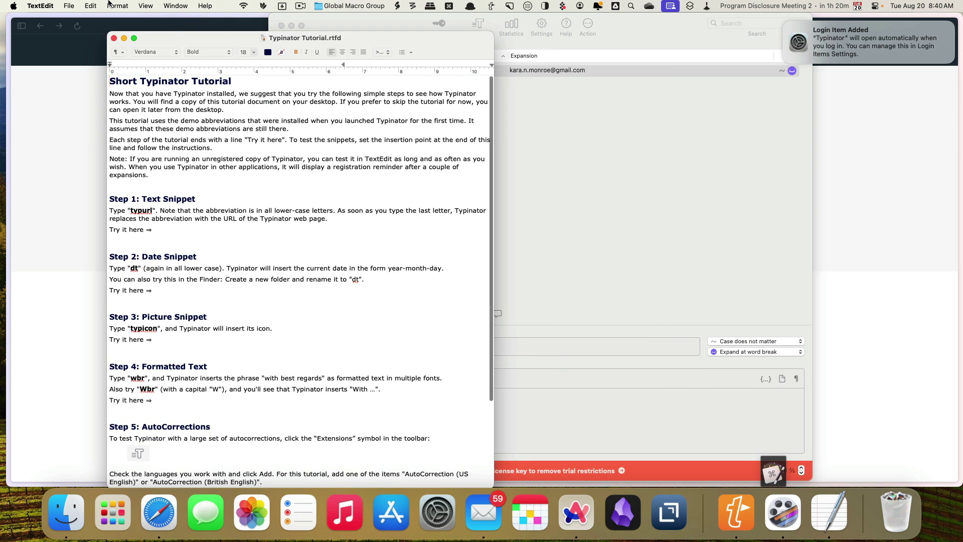
pyautogui.click(68, 6)
pyautogui.click(70, 21)
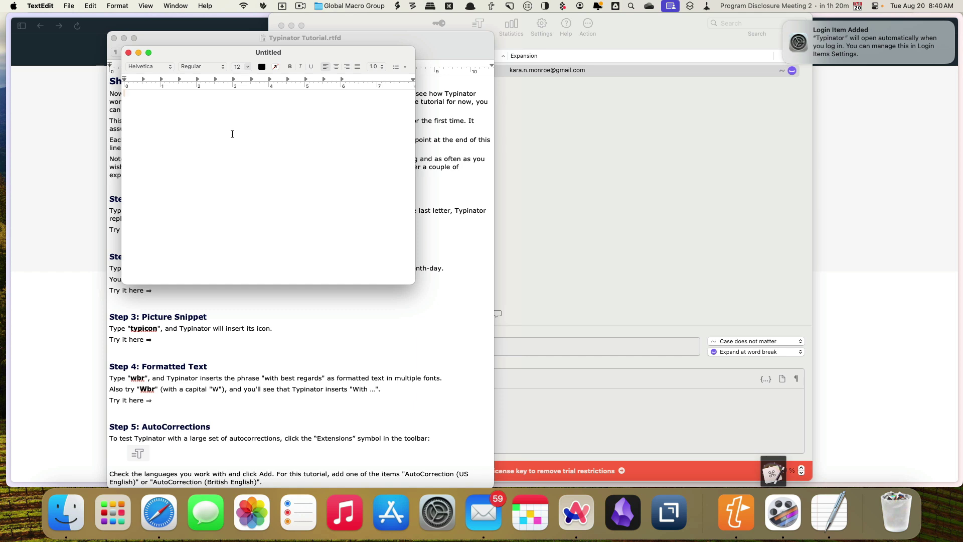
pyautogui.write('E;p')
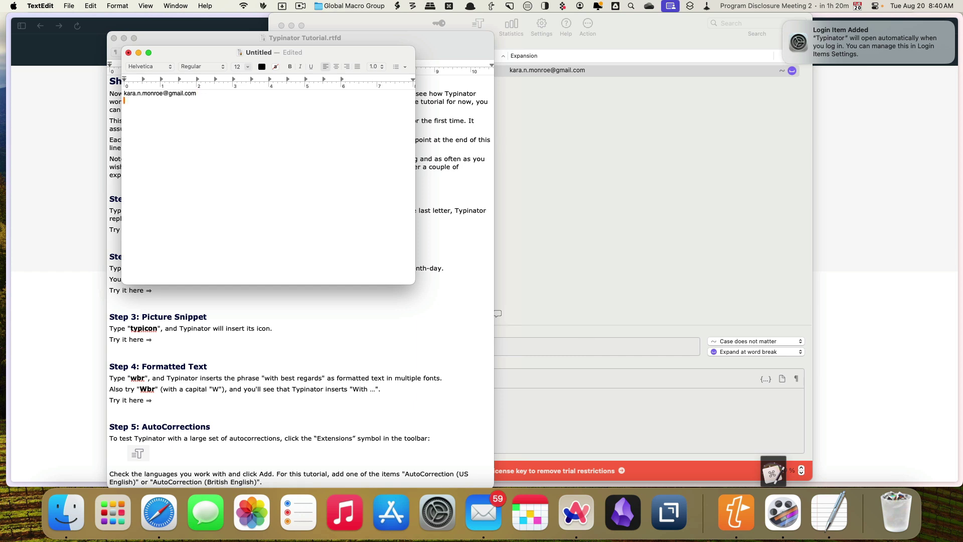
pyautogui.write('E;p')
# Keep e;p case-insensitive, set it to Expand on match, and test it in TextEdit.
pyautogui.click(729, 357)
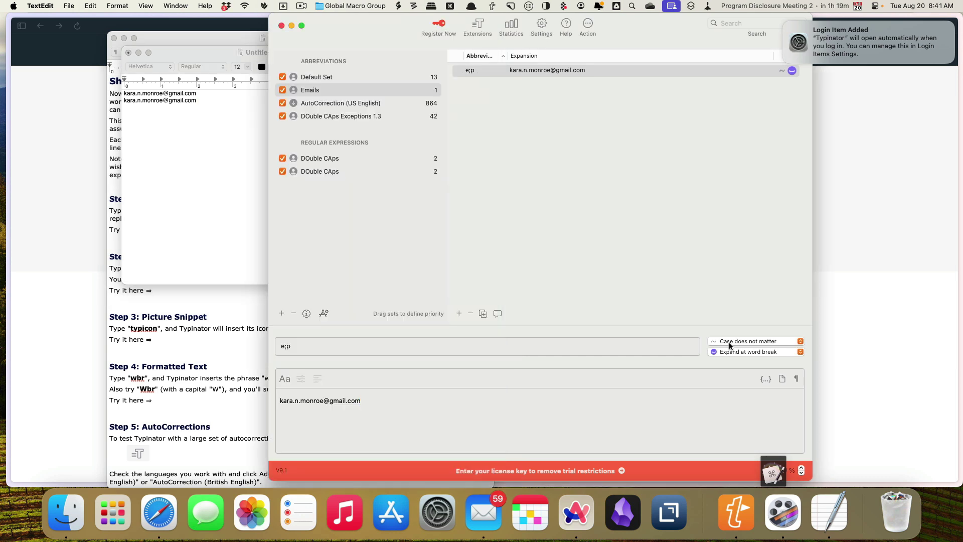
pyautogui.click(760, 342)
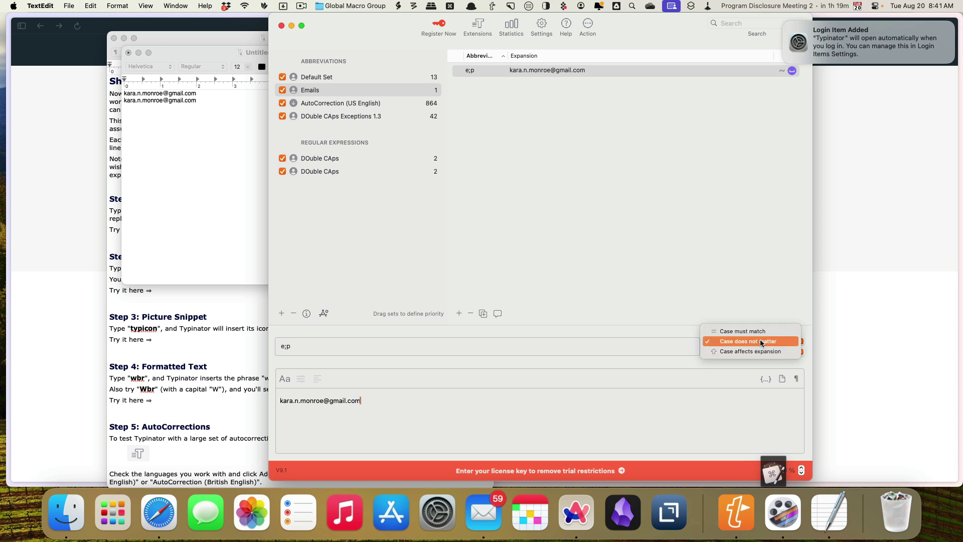
pyautogui.click(760, 341)
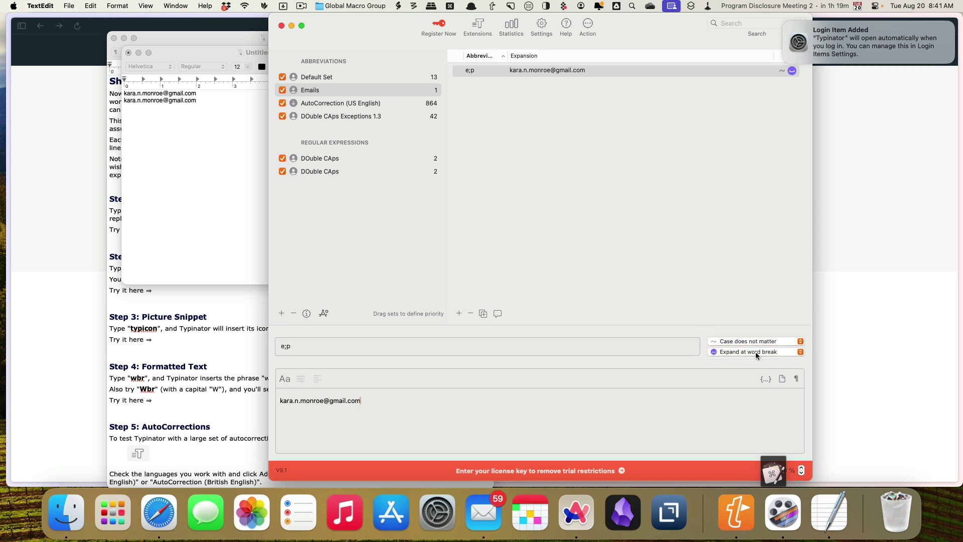
pyautogui.click(755, 351)
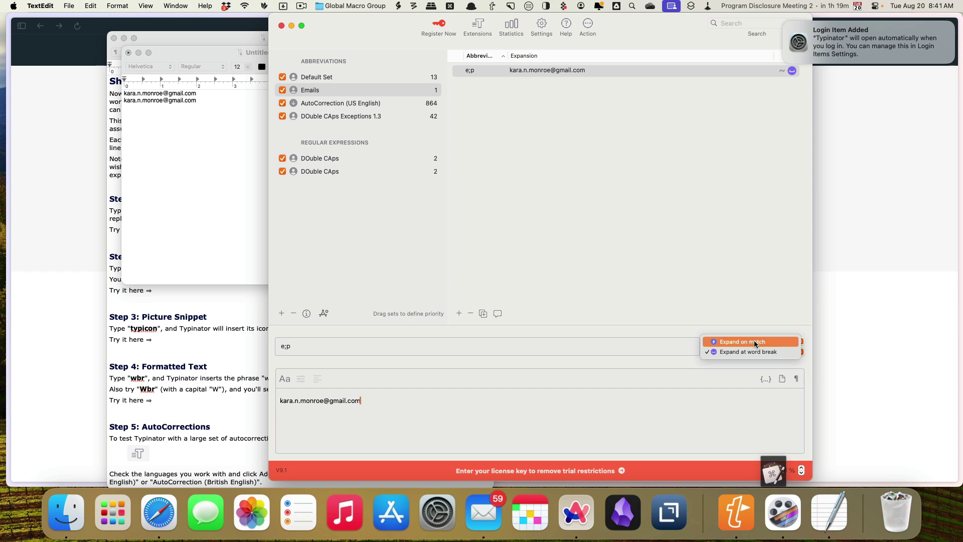
pyautogui.click(754, 341)
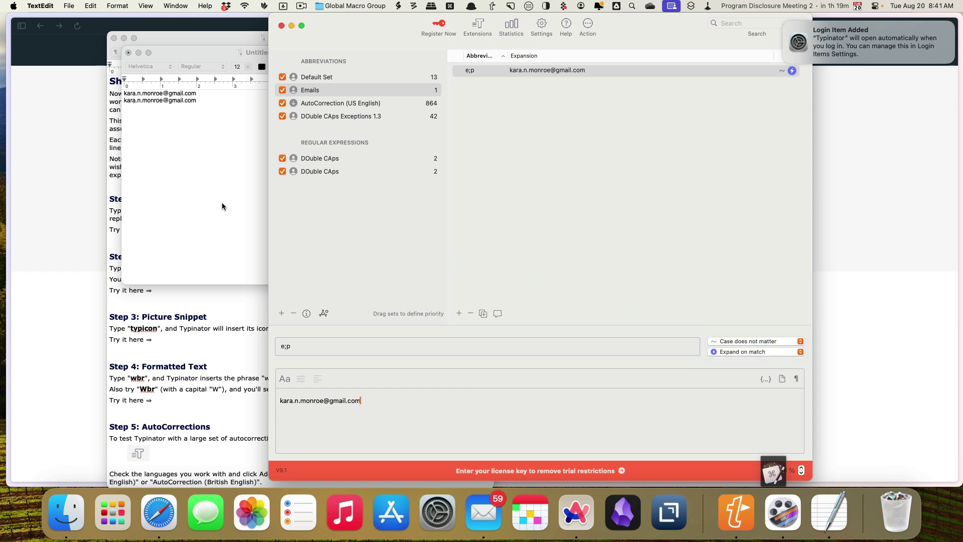
pyautogui.click(209, 201)
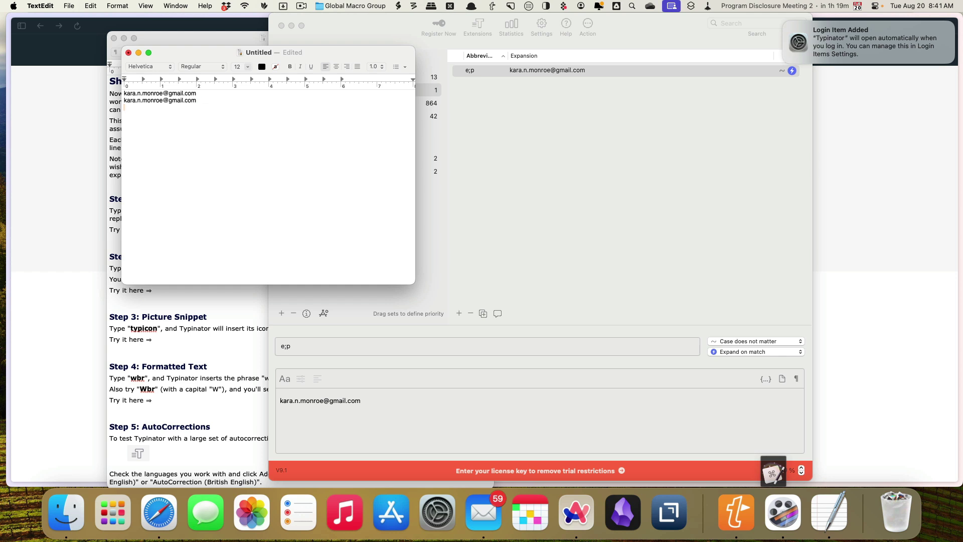
pyautogui.write('e;p')
# Give the Emails set the prefix e;, Expand on match default options, and a note about expanding on match.
pyautogui.click(540, 147)
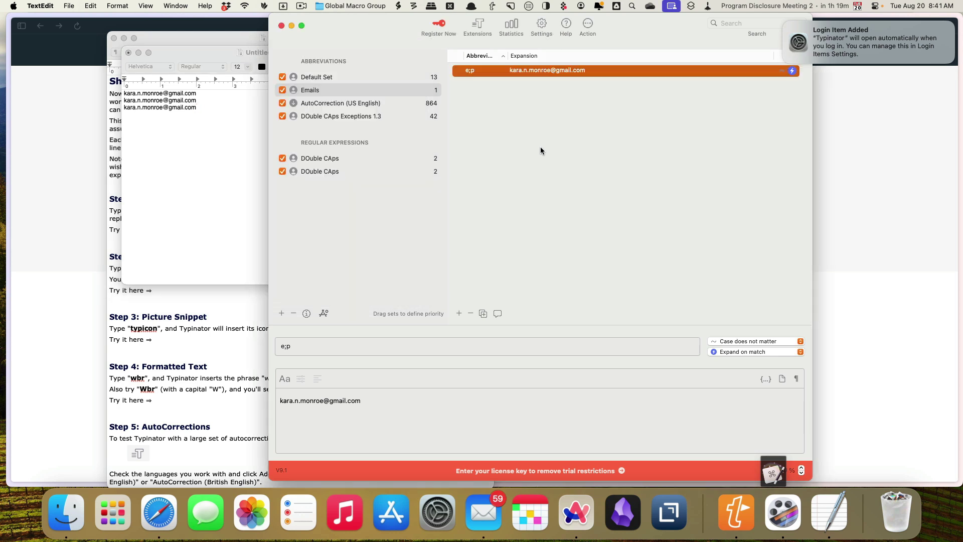
pyautogui.click(363, 91)
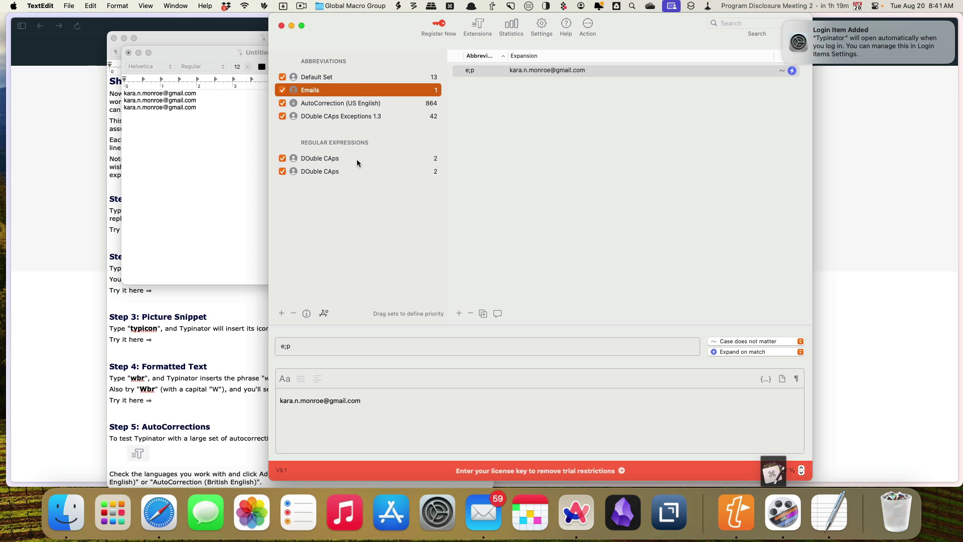
pyautogui.click(306, 313)
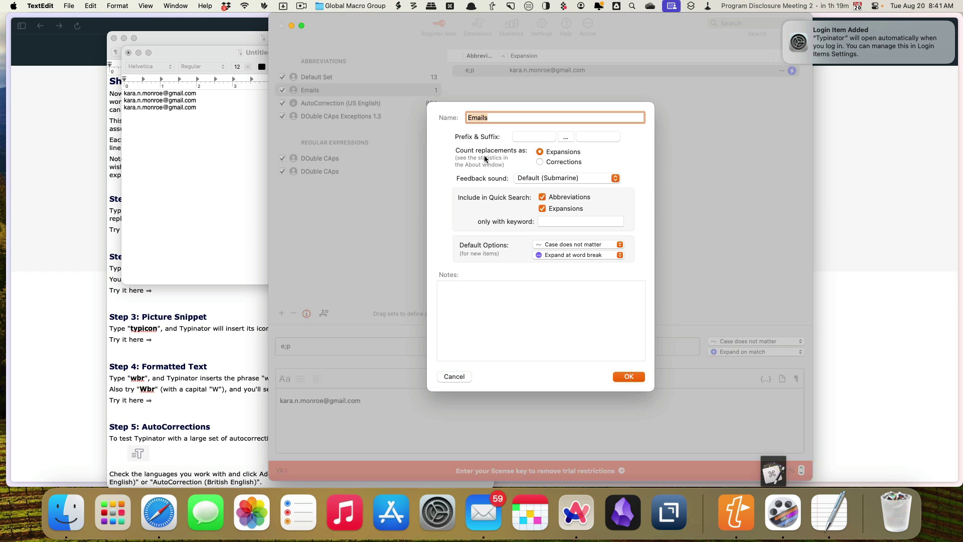
pyautogui.click(450, 377)
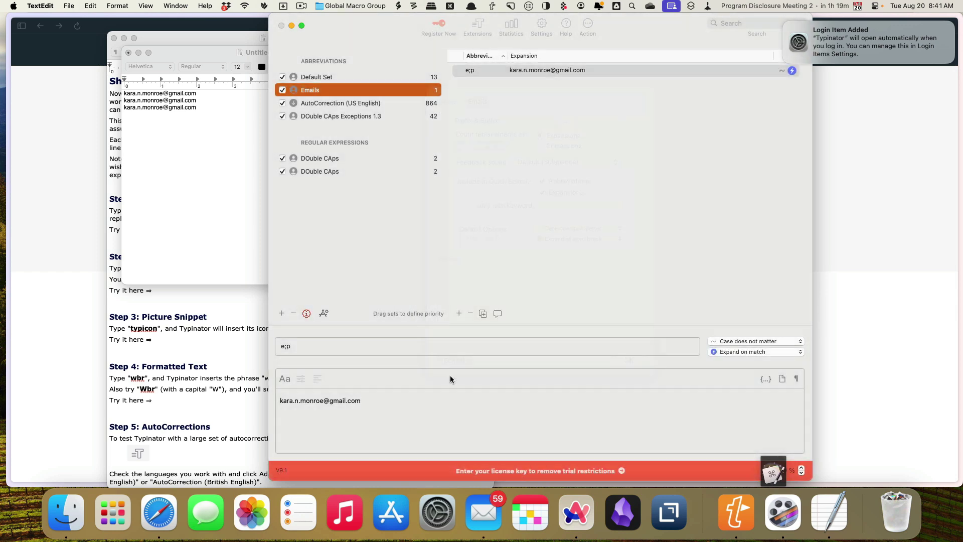
pyautogui.click(307, 314)
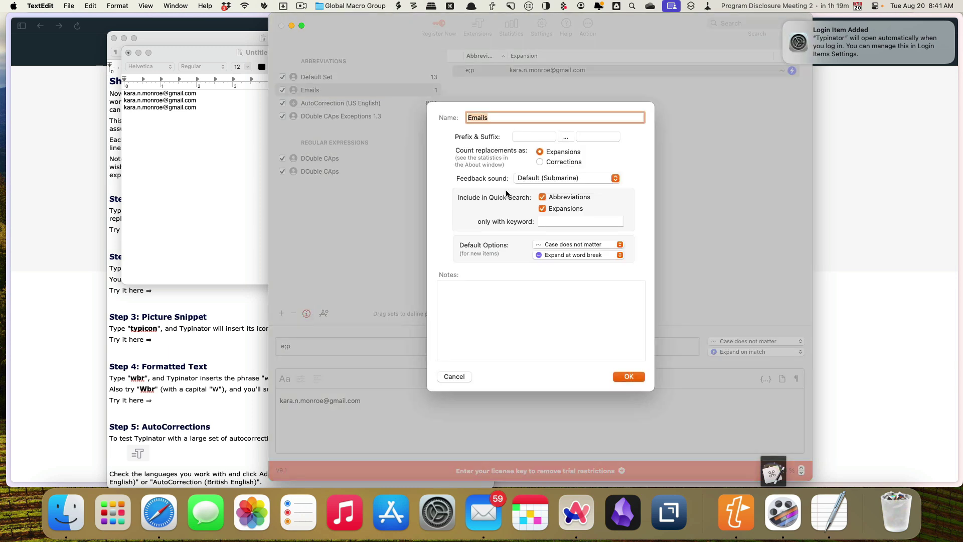
pyautogui.click(527, 137)
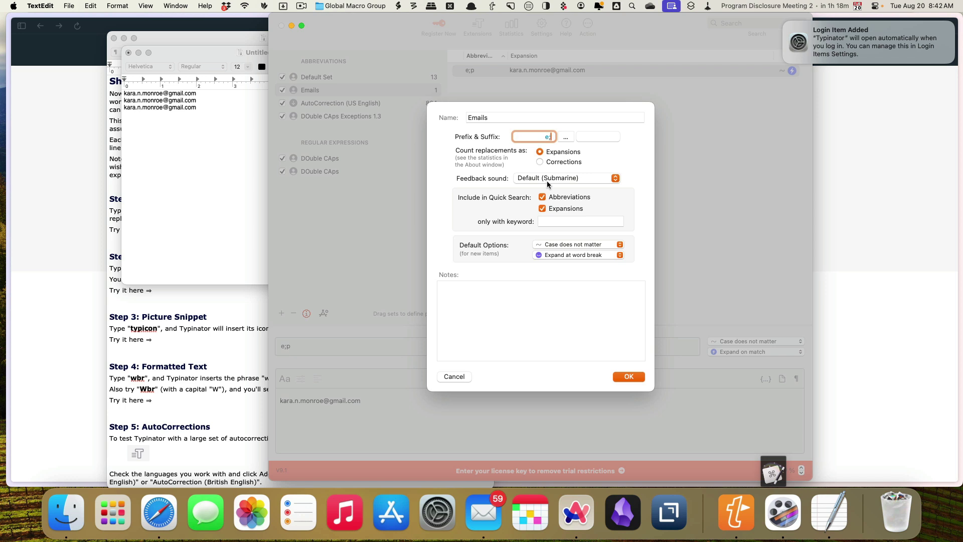
pyautogui.click(558, 256)
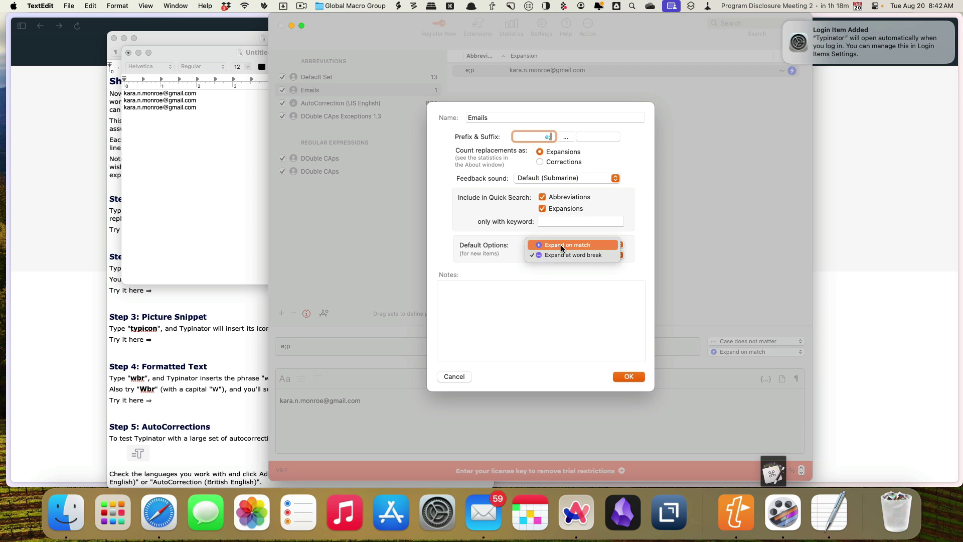
pyautogui.click(561, 245)
pyautogui.click(464, 287)
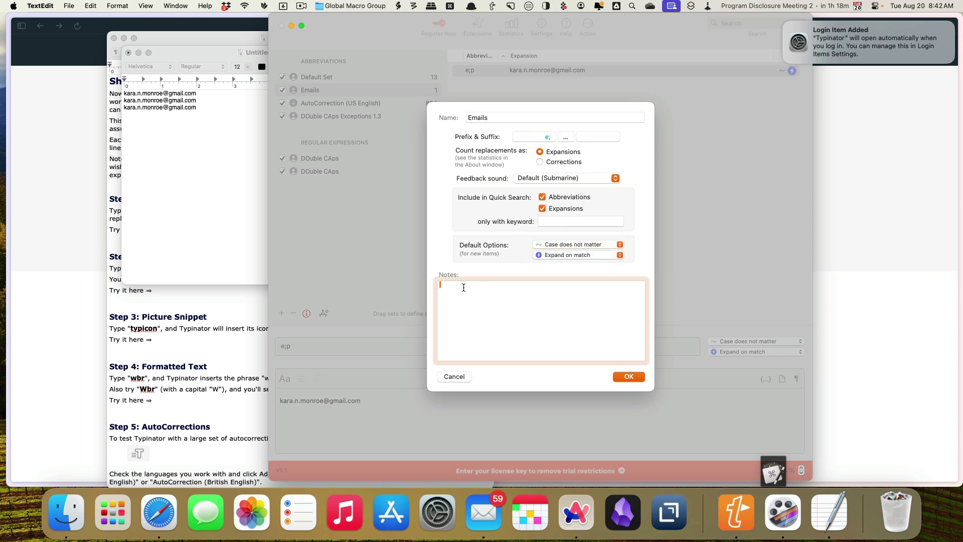
pyautogui.write('For emails, ')
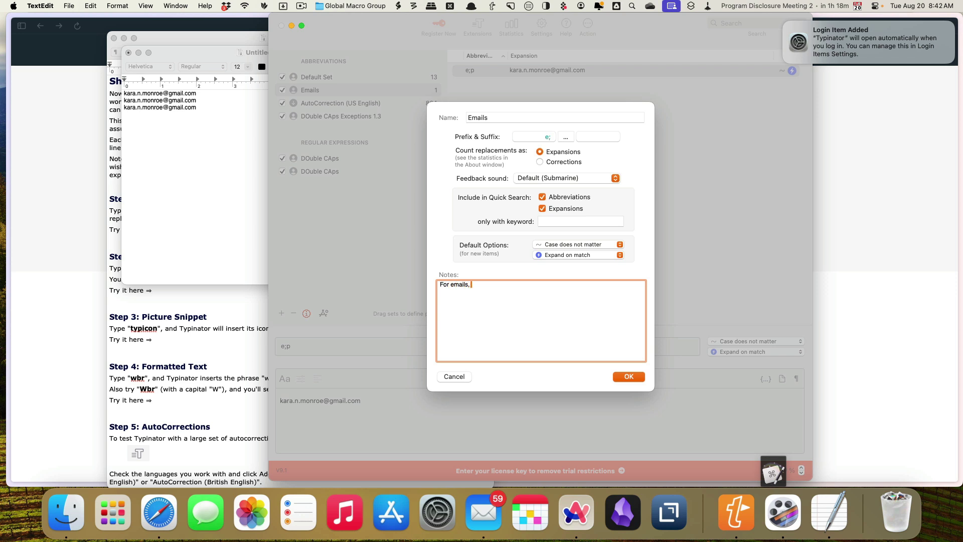
pyautogui.write("I'll be using the same expansion start and I want them to e")
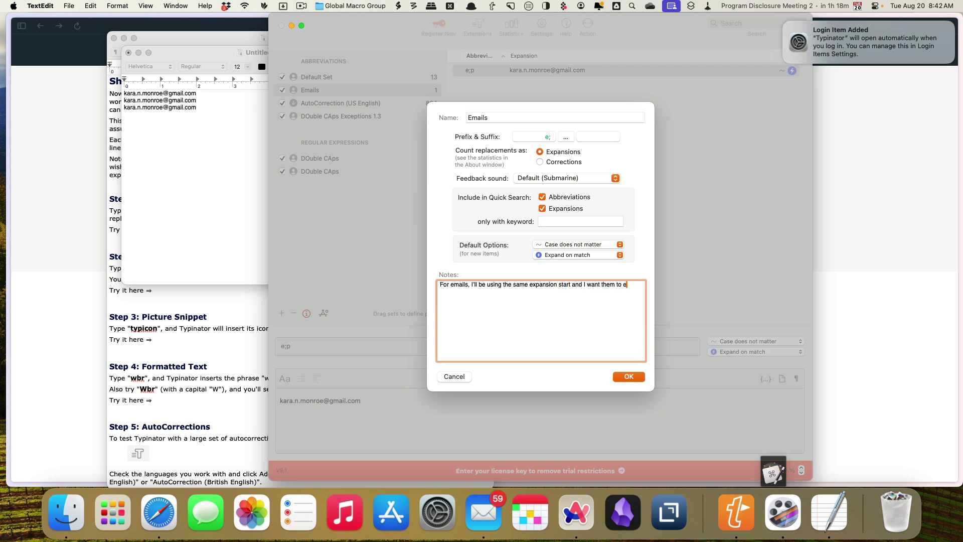
pyautogui.write('xpand on match.')
pyautogui.click(629, 376)
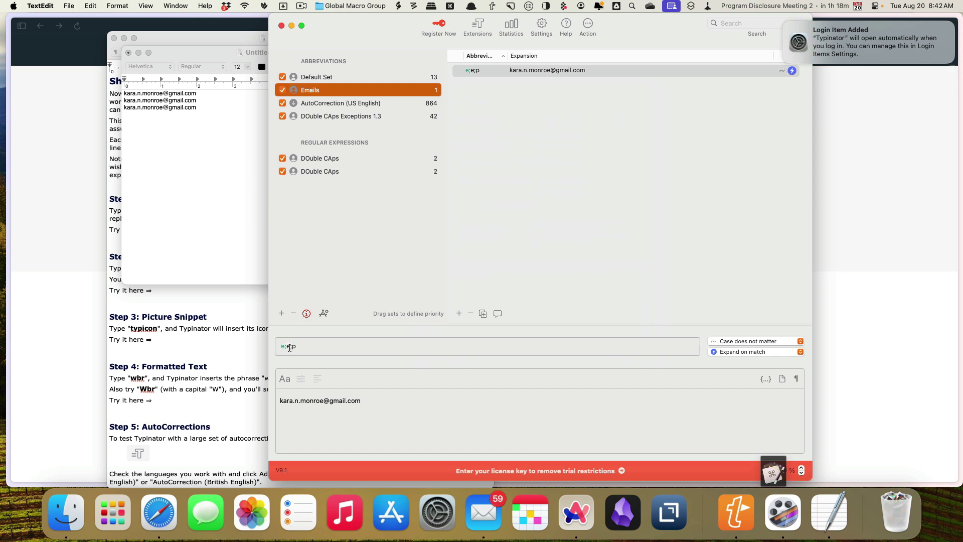
# Change the e;e;p abbreviation back to e;p and test it on a new TextEdit line.
pyautogui.click(291, 347)
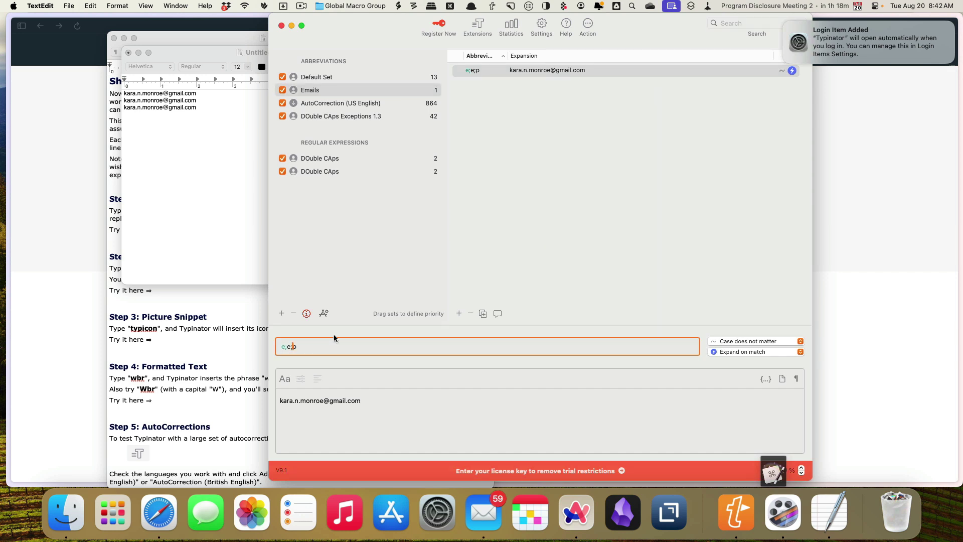
pyautogui.press('BackSpace')
pyautogui.press('BackSpace')
pyautogui.click(177, 195)
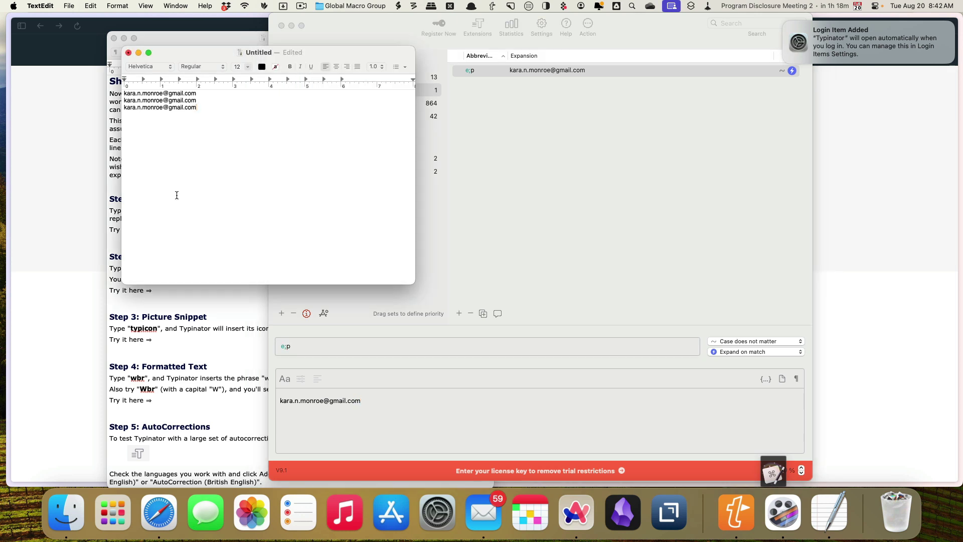
pyautogui.press('Return')
pyautogui.press('Return')
pyautogui.write('e;p')
# Add an e;m abbreviation to the Emails set that expands to the work e-mail address.
pyautogui.click(459, 314)
pyautogui.write('e;')
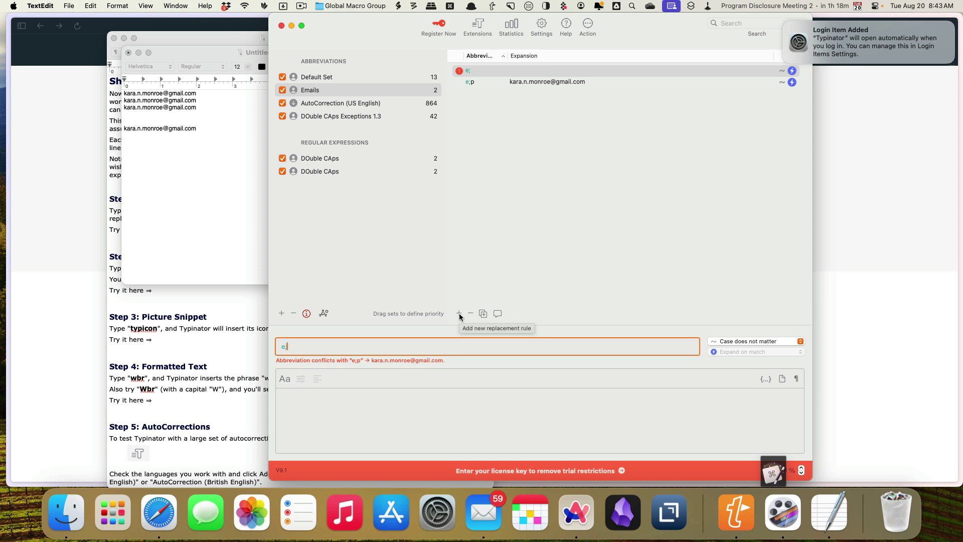
pyautogui.write('m')
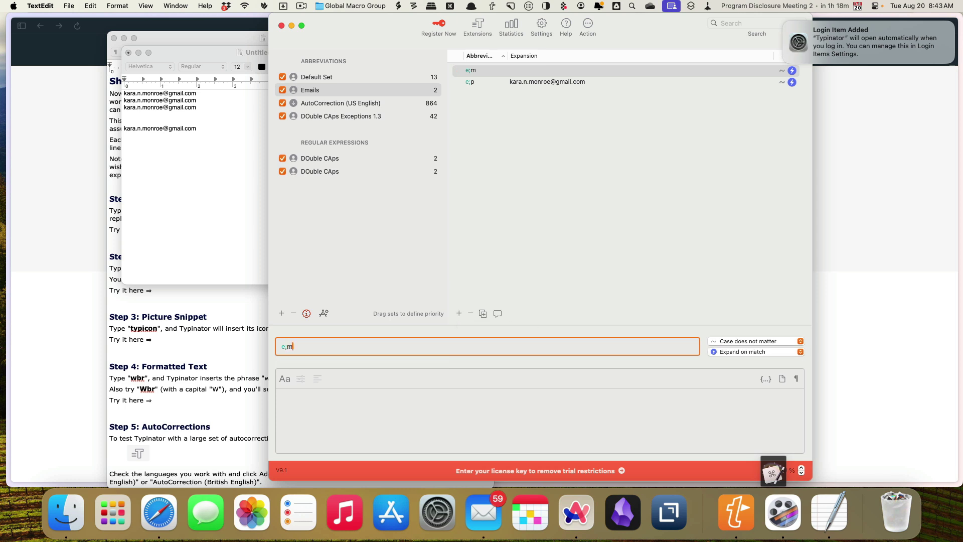
pyautogui.click(378, 425)
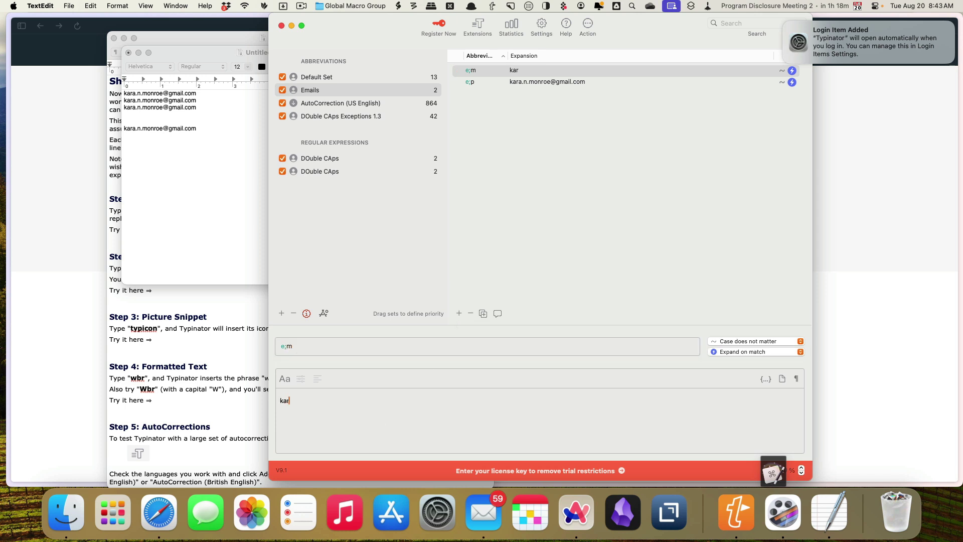
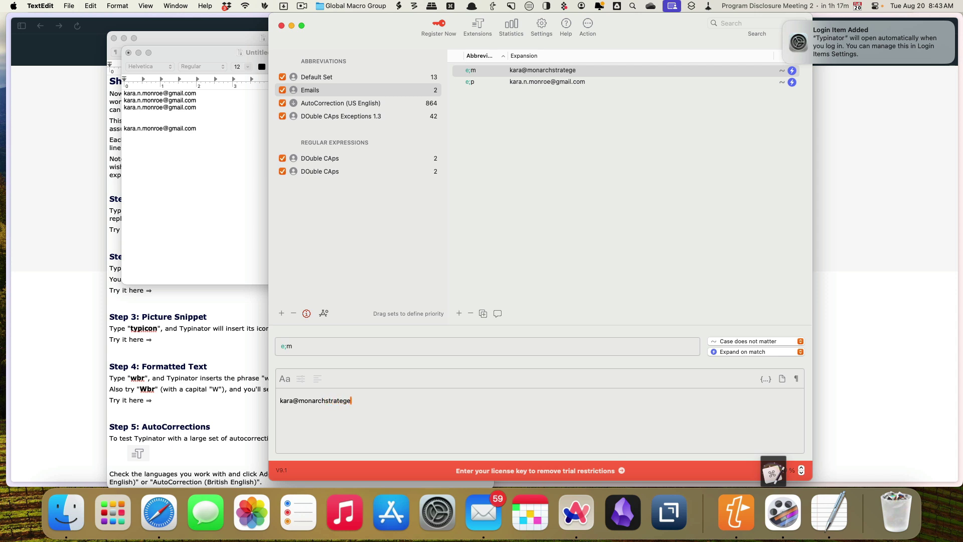
# Test e;m on a new TextEdit line, confirming it expands to the work e-mail address.
pyautogui.click(171, 180)
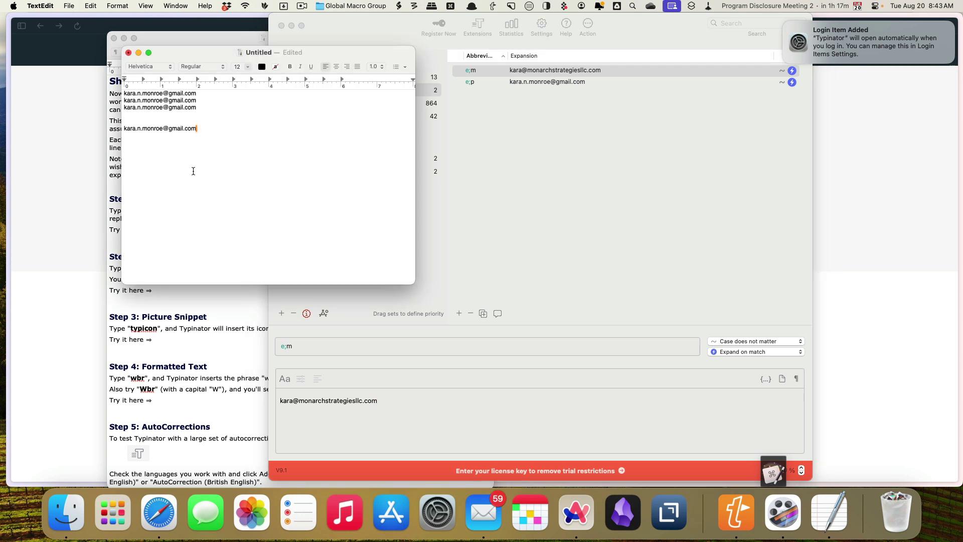
pyautogui.press('Return')
pyautogui.write('e;m')
pyautogui.click(479, 273)
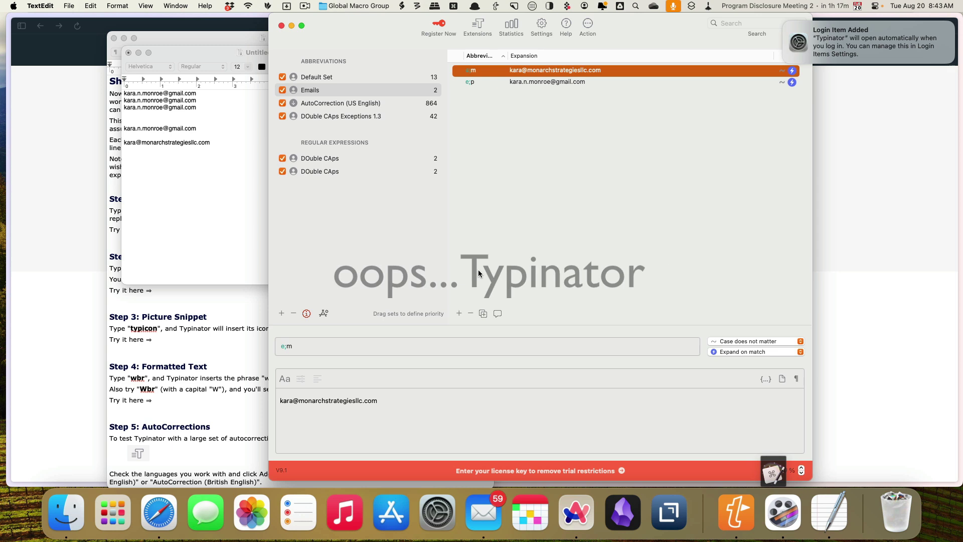
# Create a new abbreviation set named Test Set.
pyautogui.click(281, 314)
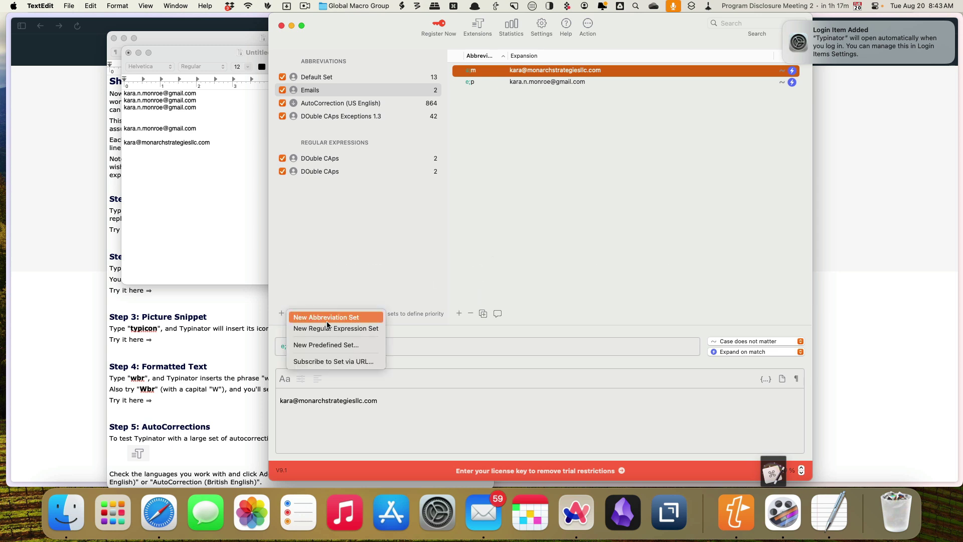
pyautogui.click(341, 317)
pyautogui.write('Test Set')
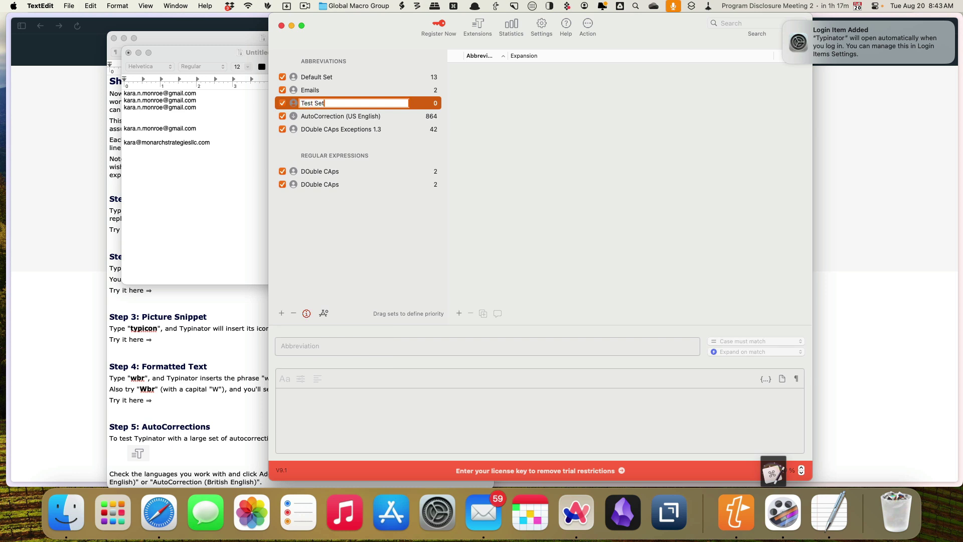
pyautogui.press('Return')
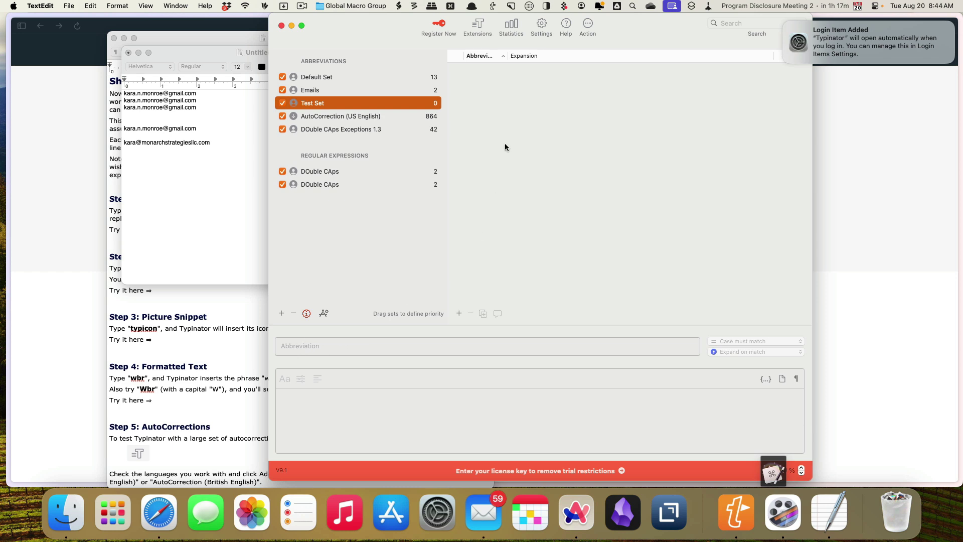
# Add an abbreviation esig to Test Set.
pyautogui.click(458, 313)
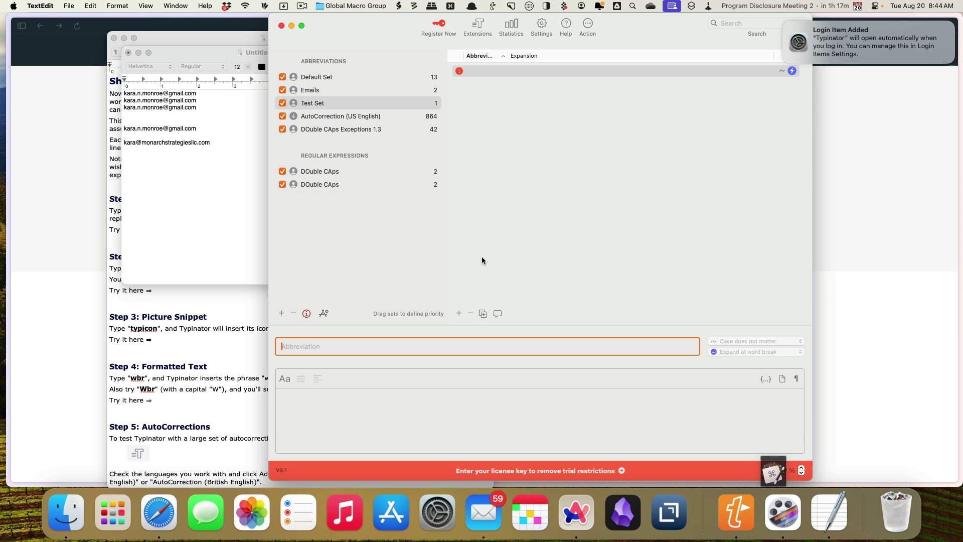
pyautogui.write('si')
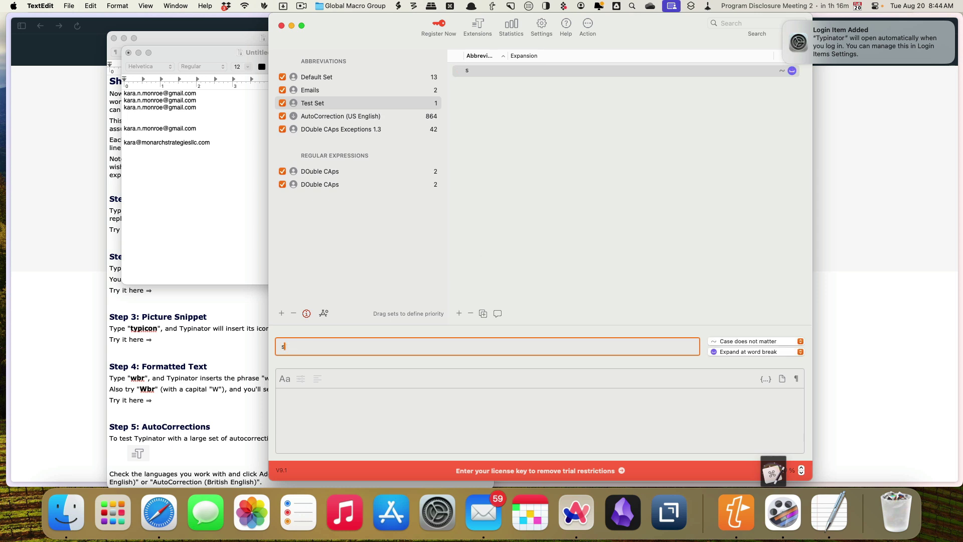
pyautogui.press('BackSpace')
pyautogui.press('BackSpace')
pyautogui.write('esig')
# Enter the user's name and company as esig's expansion and start a new line for the email.
pyautogui.click(316, 399)
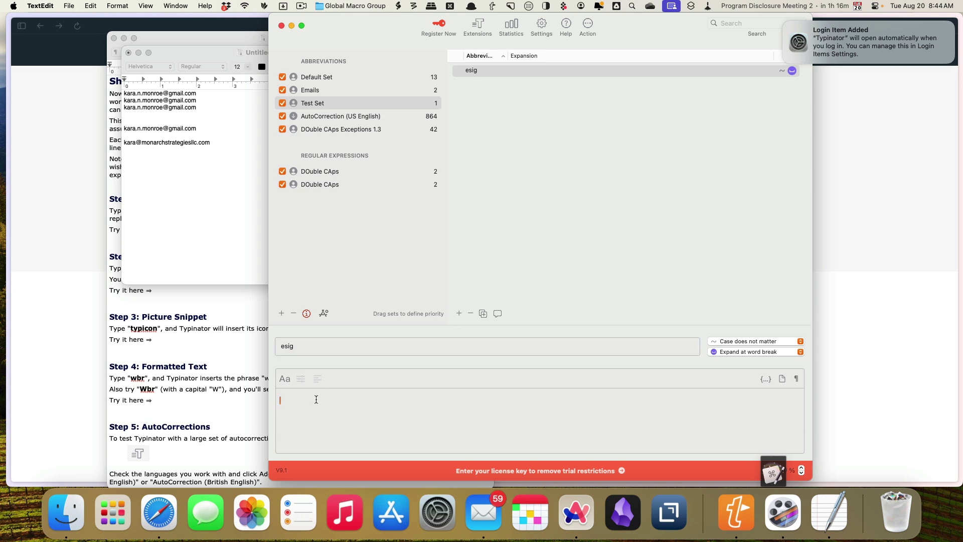
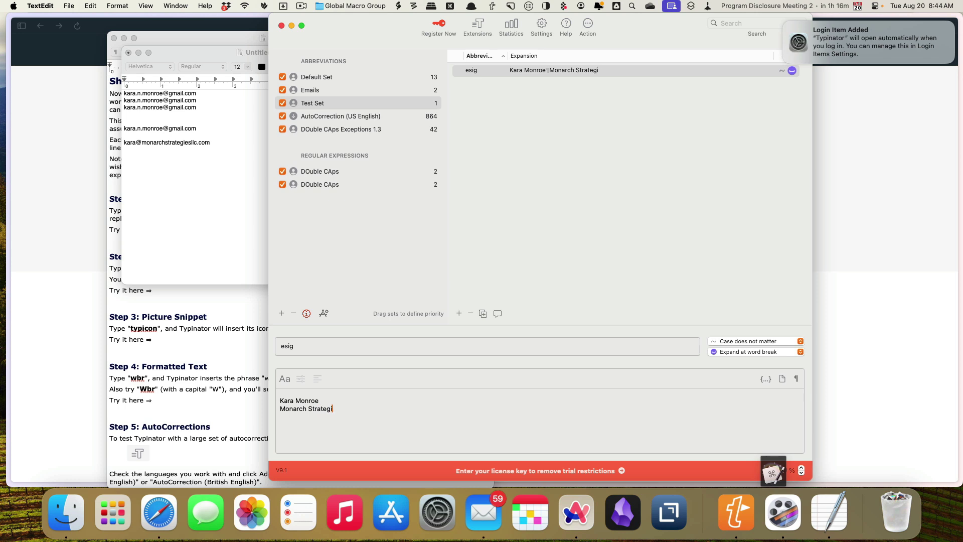
pyautogui.press('Return')
pyautogui.click(766, 379)
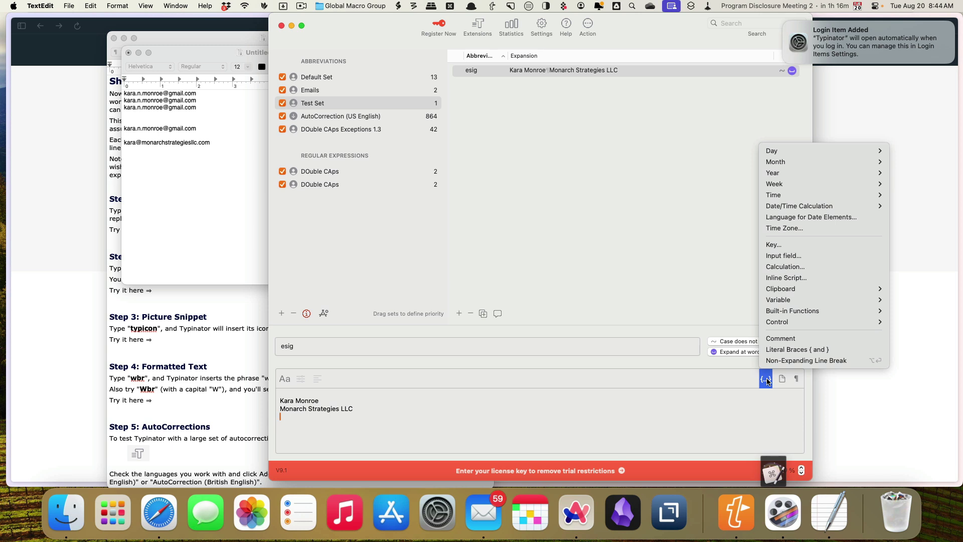
pyautogui.moveTo(784, 311)
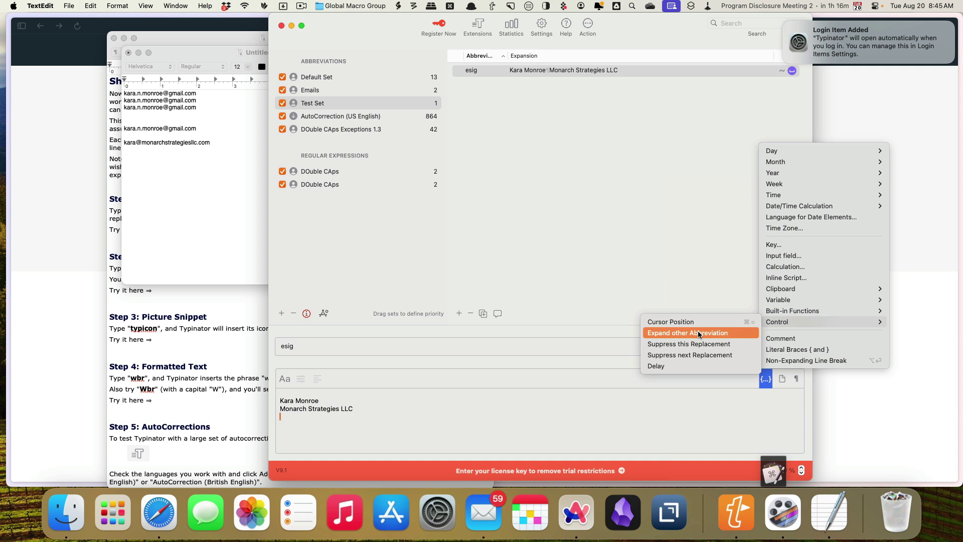
# Insert an Expand other Abbreviation token on esig's last line and set it to e;m ({^e;m}).
pyautogui.click(698, 332)
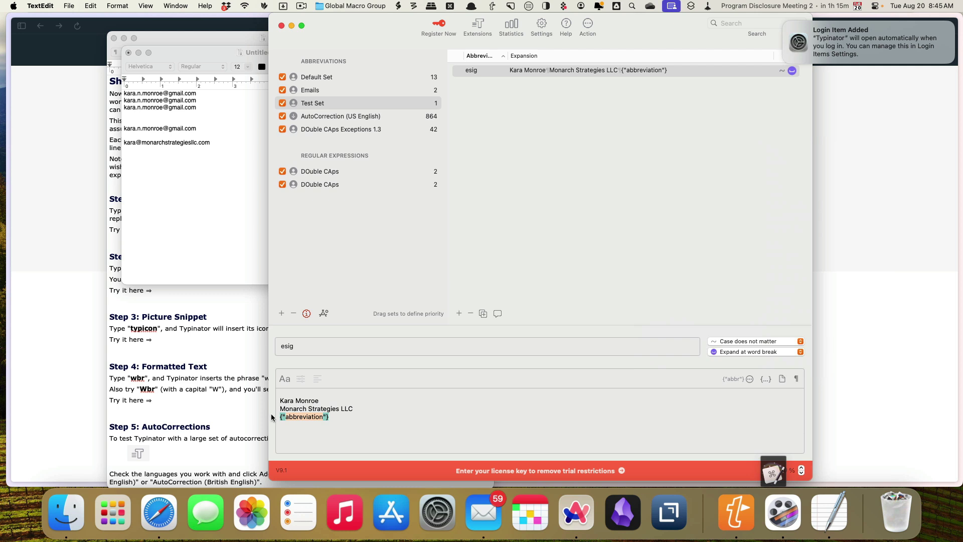
pyautogui.click(286, 418)
pyautogui.write('e;m')
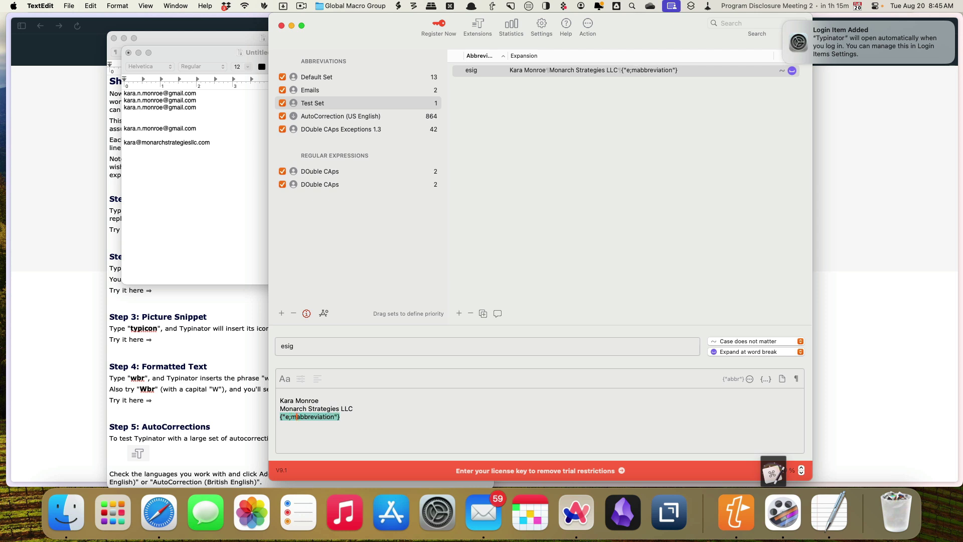
pyautogui.press('Delete')
pyautogui.press('Delete')
pyautogui.press('Delete')
pyautogui.press('Delete')
pyautogui.press('Delete')
pyautogui.press('Delete')
pyautogui.press('Delete')
pyautogui.press('Delete')
pyautogui.press('Delete')
pyautogui.press('Delete')
pyautogui.press('Delete')
pyautogui.press('Delete')
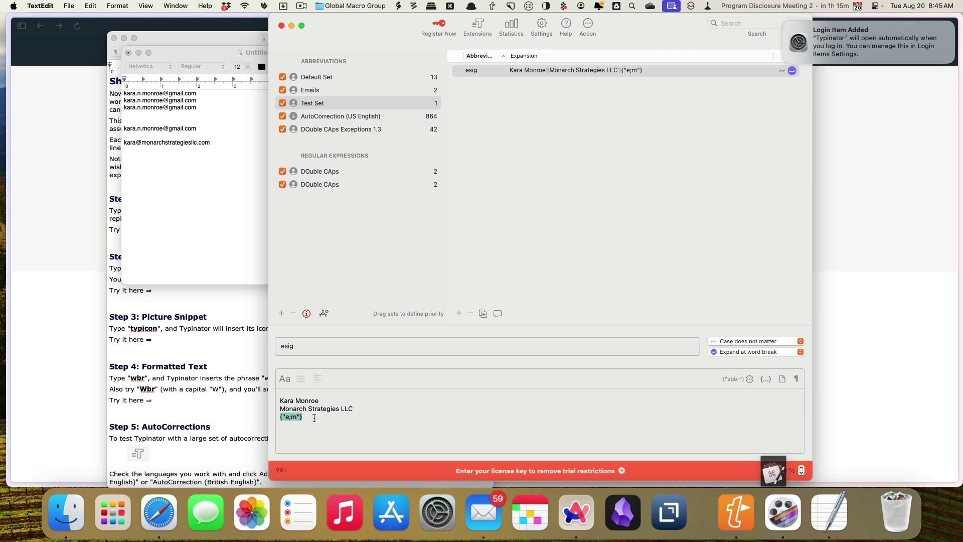
# Type esig in TextEdit to confirm the three-line signature, then add a blank abbreviation to Test Set.
pyautogui.click(170, 200)
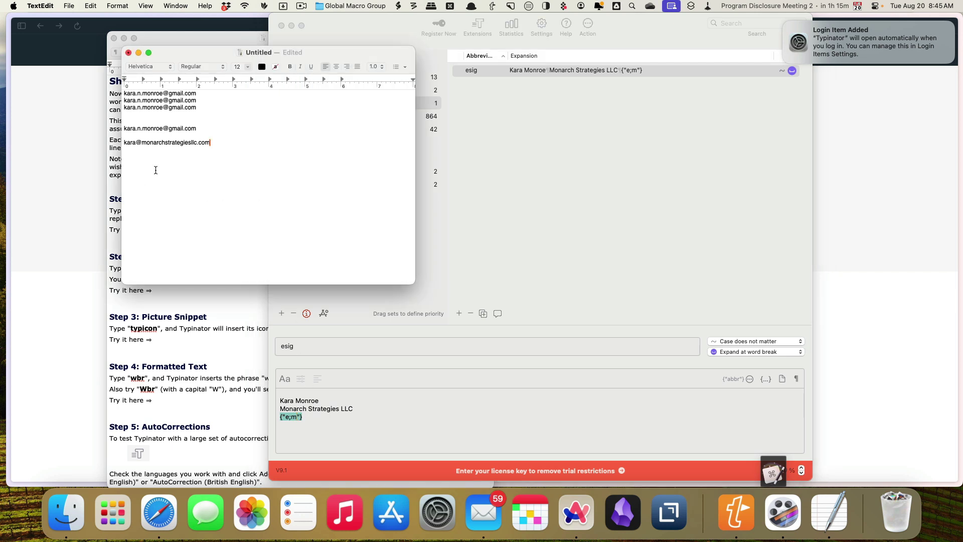
pyautogui.press('Return')
pyautogui.press('Return')
pyautogui.write('esig')
pyautogui.press('Return')
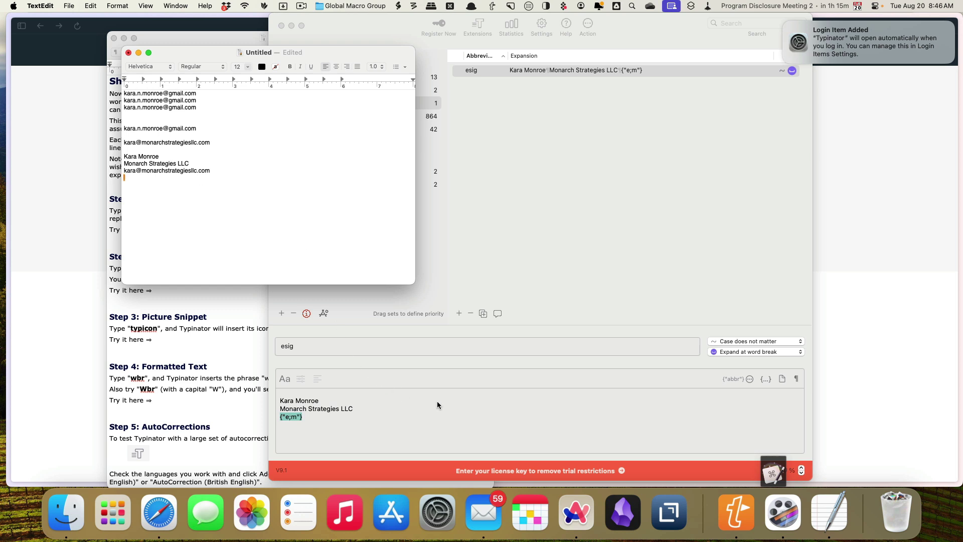
pyautogui.click(459, 314)
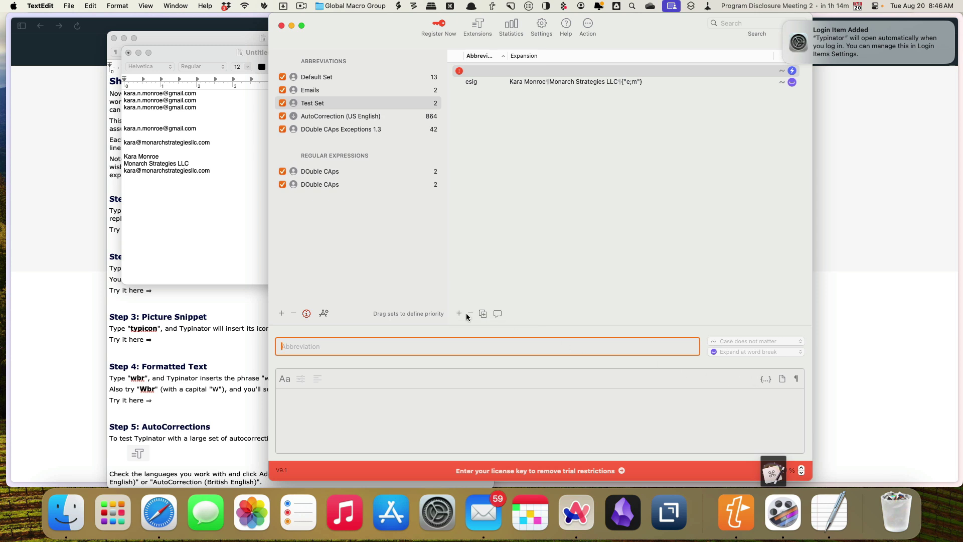
# Name the new Test Set abbreviation abc and bring up the special fields menu for its expansion.
pyautogui.write('abc')
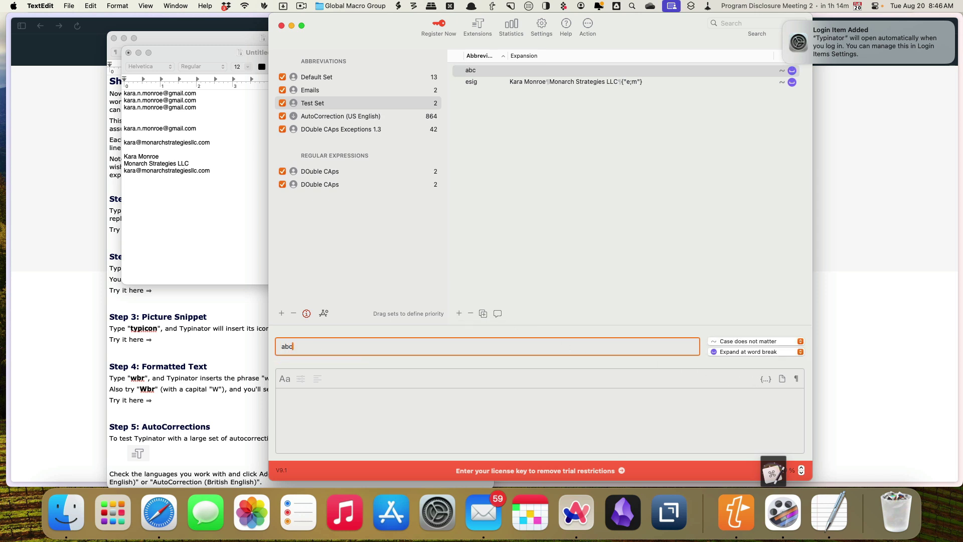
pyautogui.click(427, 403)
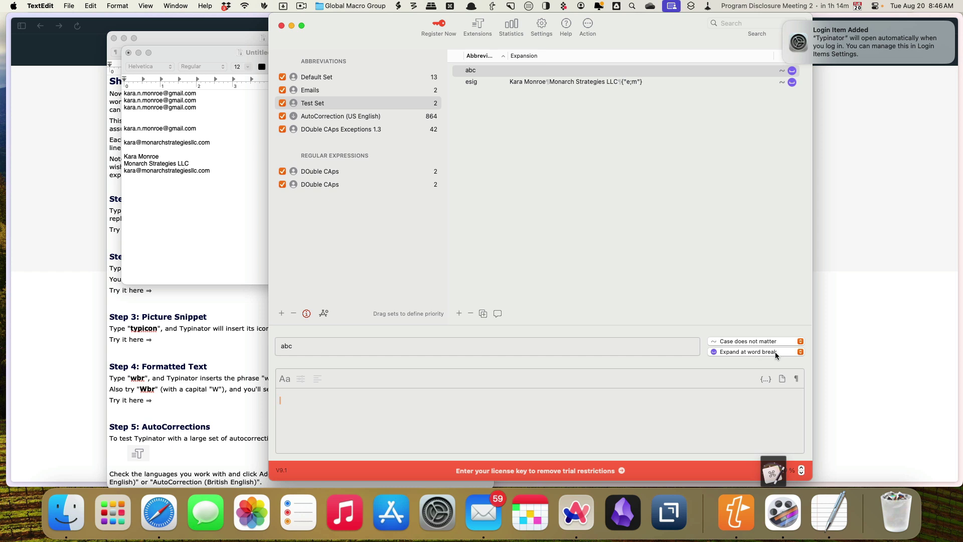
pyautogui.click(765, 380)
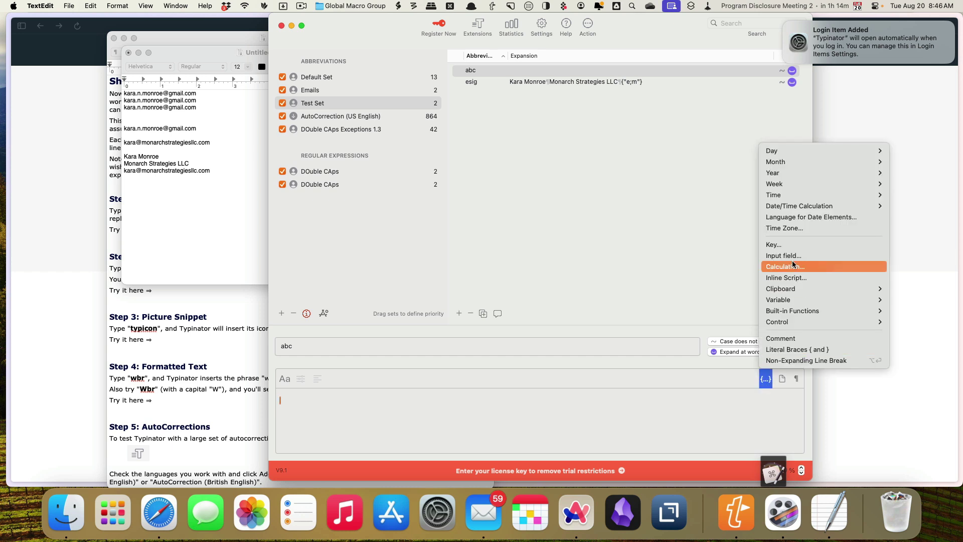
pyautogui.moveTo(802, 151)
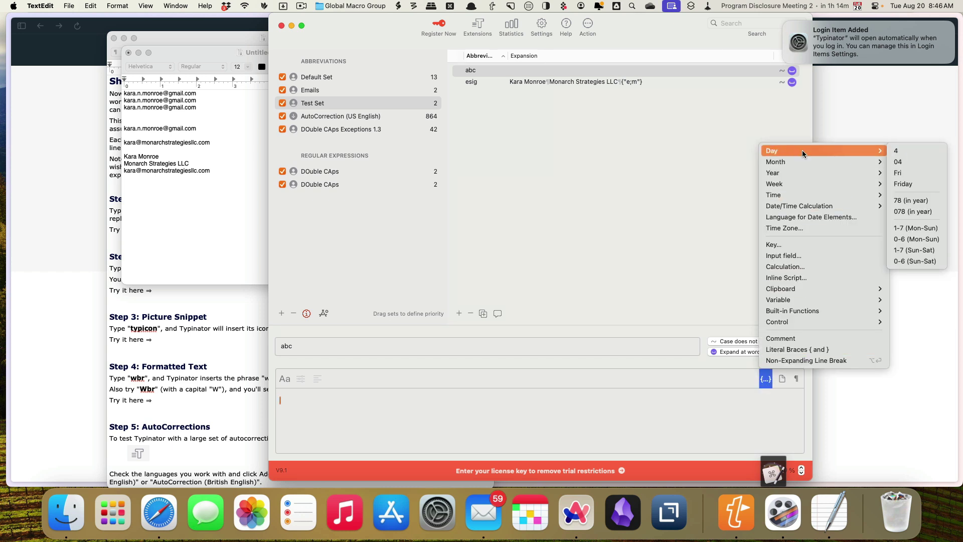
pyautogui.moveTo(801, 202)
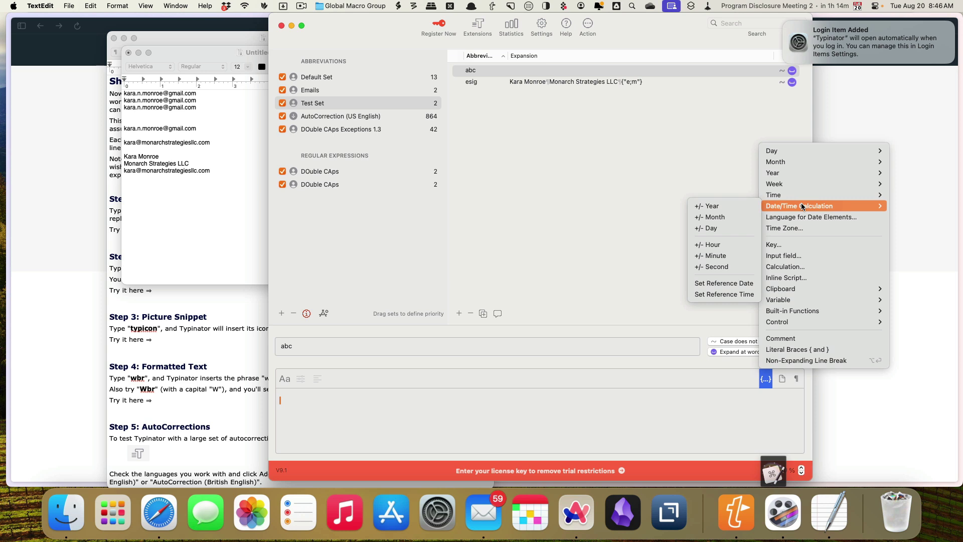
# Insert a Start Date input field into abc, assigned to the variable startdate.
pyautogui.click(800, 254)
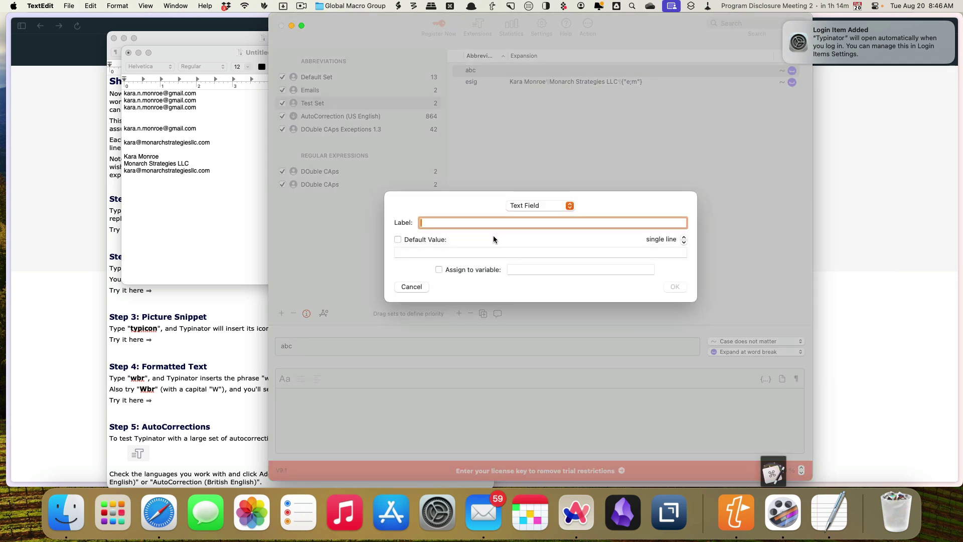
pyautogui.write('Start Date')
pyautogui.click(439, 270)
pyautogui.click(515, 271)
pyautogui.write('startda')
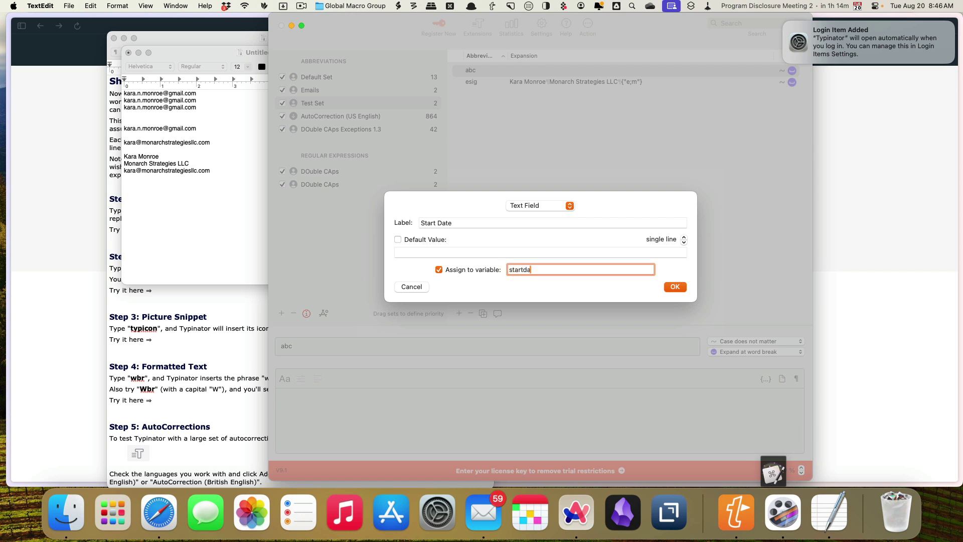
pyautogui.press('BackSpace')
pyautogui.press('BackSpace')
pyautogui.write('date')
pyautogui.click(675, 287)
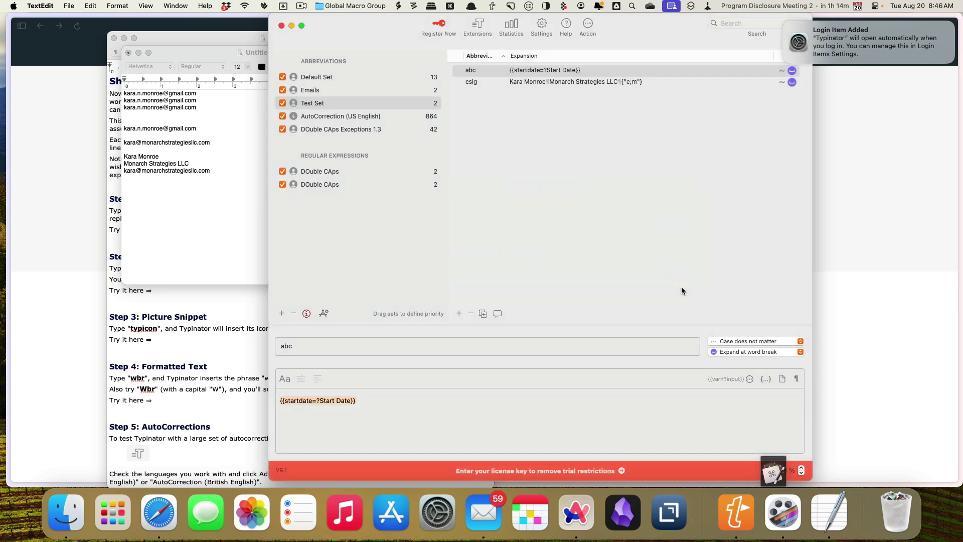
# Append ' and the end date is' to abc's expansion, with a reference date set to startdate.
pyautogui.click(371, 401)
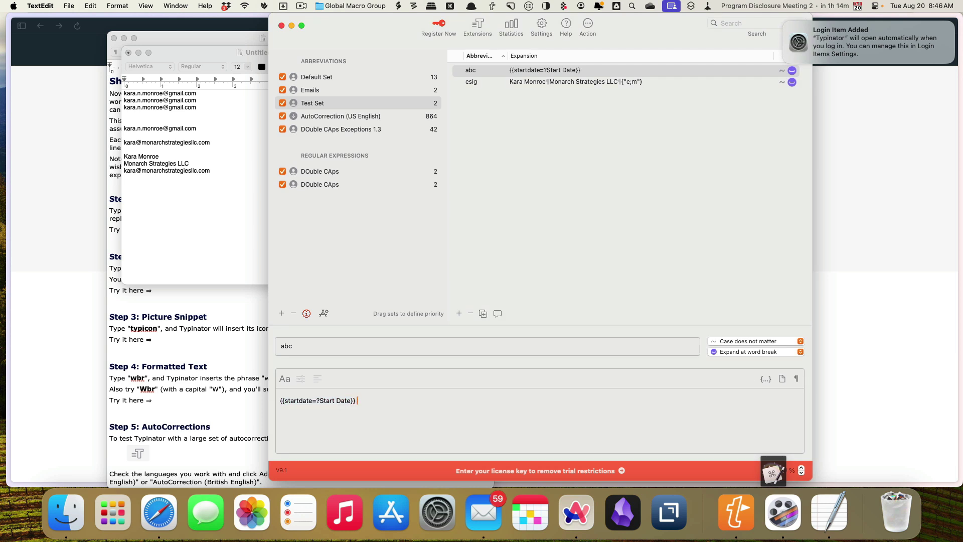
pyautogui.write('and the end date is')
pyautogui.click(764, 379)
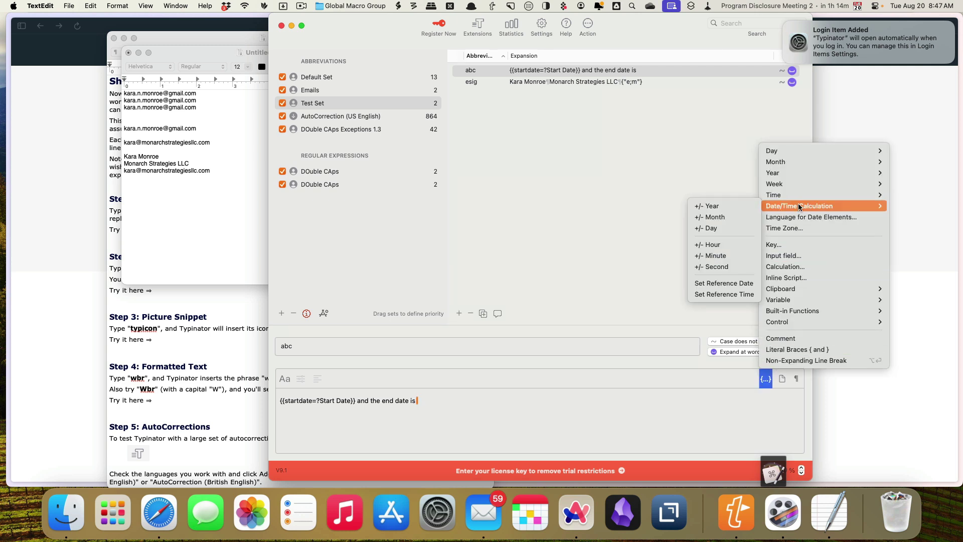
pyautogui.click(718, 281)
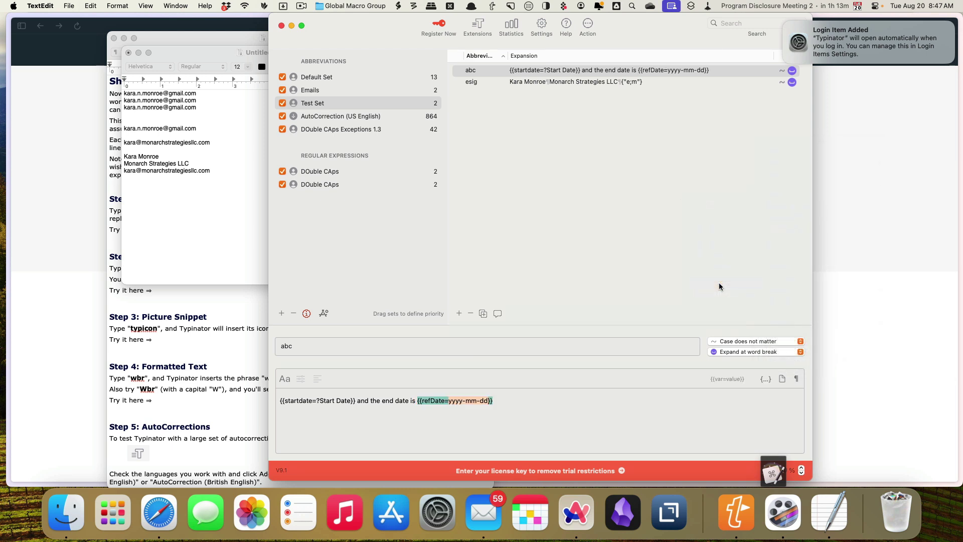
pyautogui.click(451, 401)
pyautogui.moveTo(449, 401); pyautogui.dragTo(487, 401)
pyautogui.write('startdat')
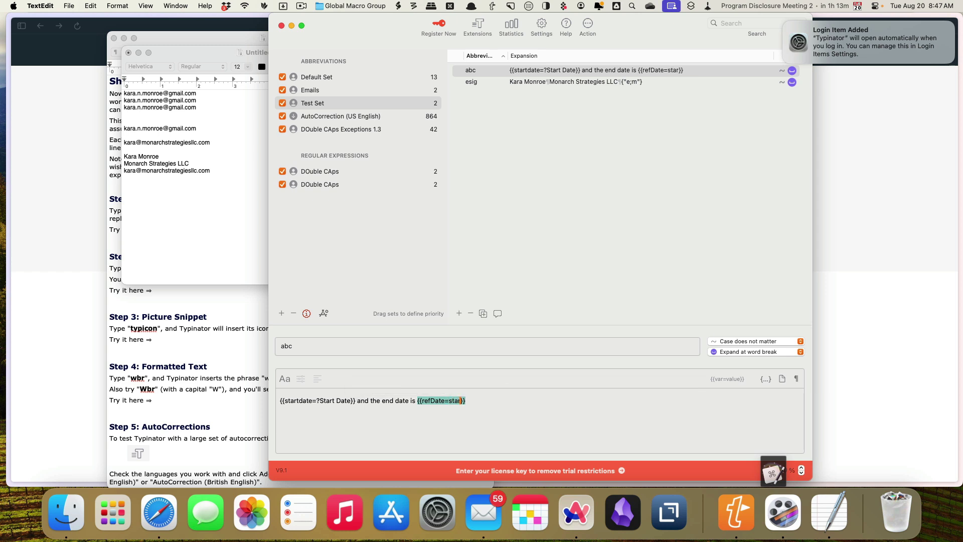
pyautogui.write('e')
# Add a +35 day offset to the startdate reference date.
pyautogui.click(766, 379)
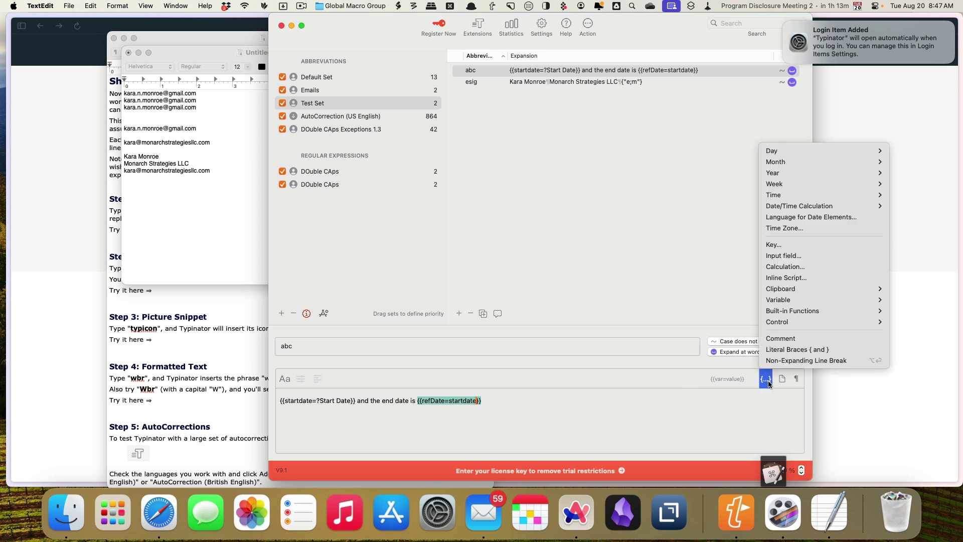
pyautogui.moveTo(789, 211)
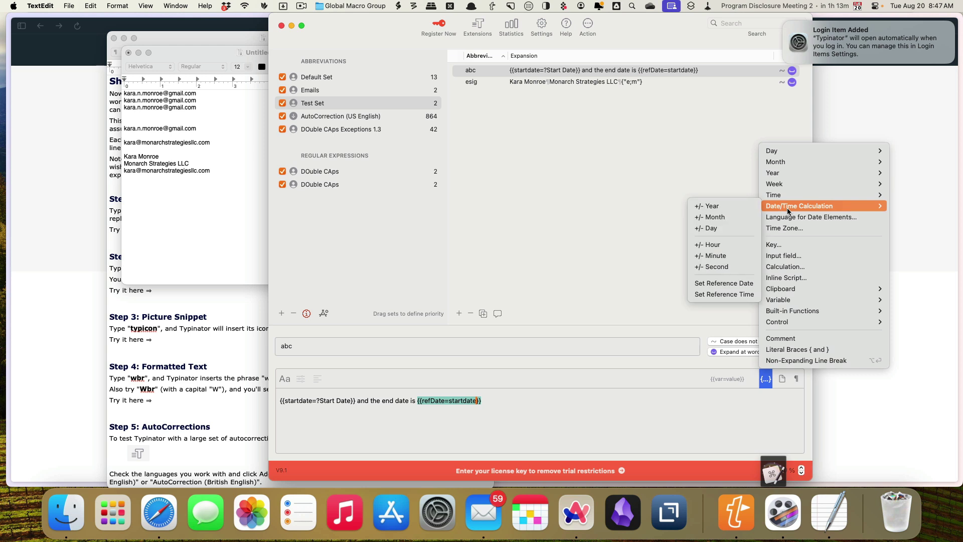
pyautogui.click(714, 225)
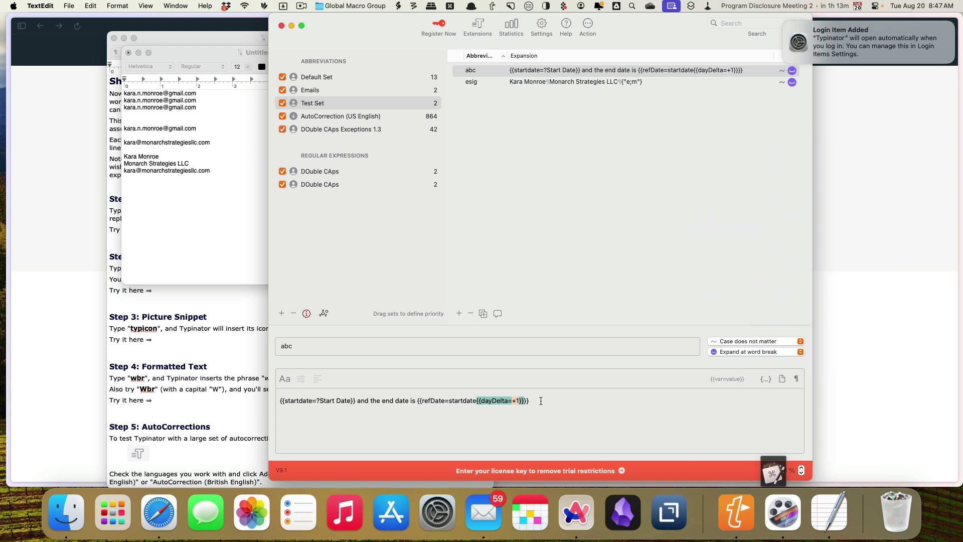
pyautogui.write('35')
# Test abc on a new TextEdit line, entering 08-20-2024 as the start date.
pyautogui.click(143, 193)
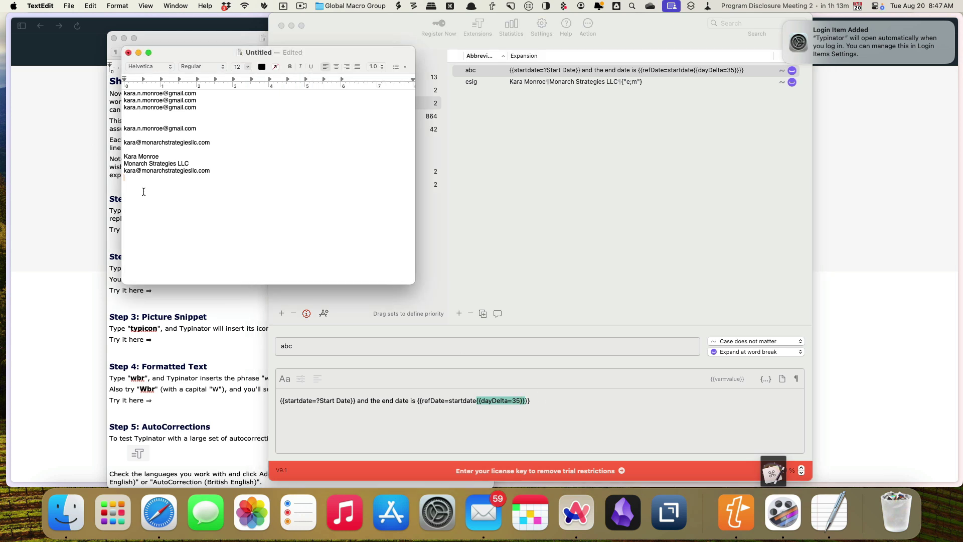
pyautogui.press('Return')
pyautogui.write('abc')
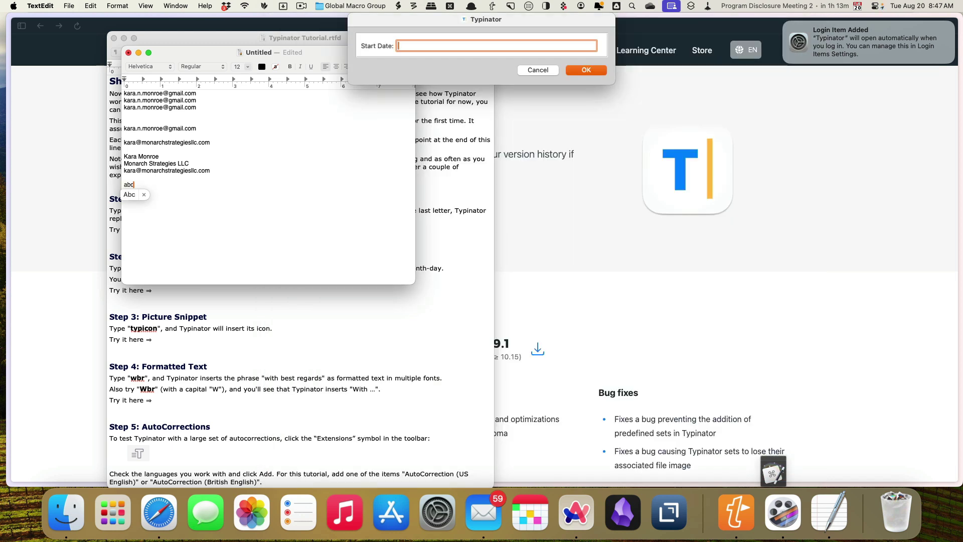
pyautogui.write('08-20-2024')
pyautogui.press('Return')
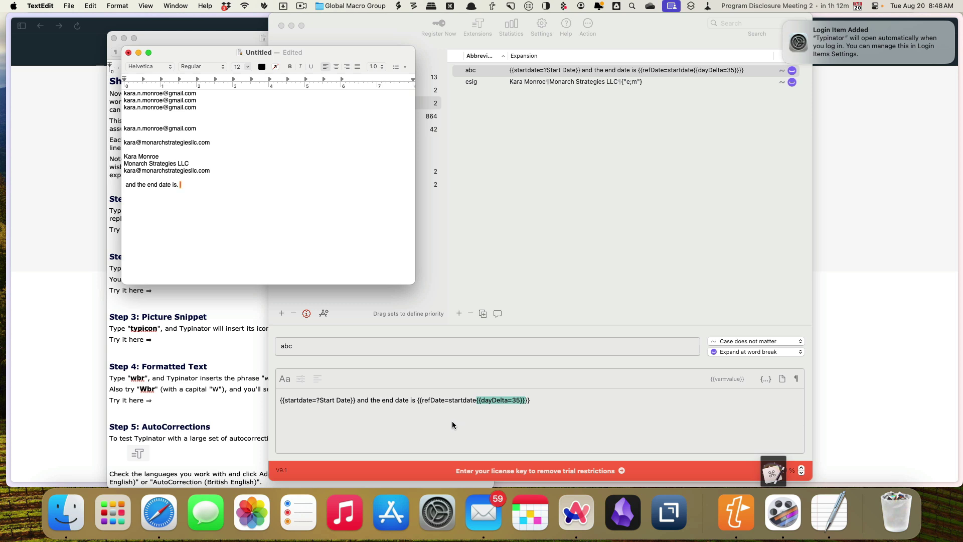
# Remove the abc abbreviation from Typinator's Test Set, leaving only esig.
pyautogui.click(453, 420)
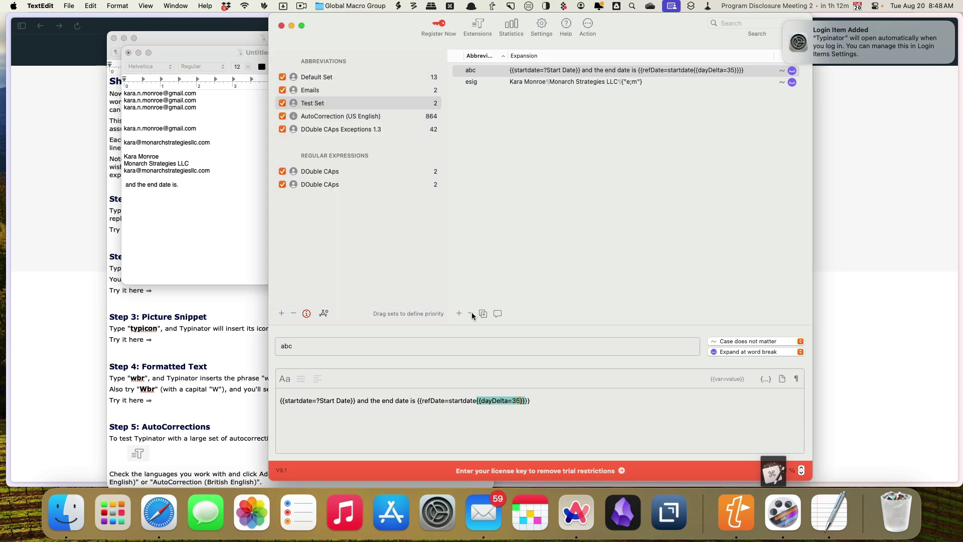
pyautogui.click(526, 73)
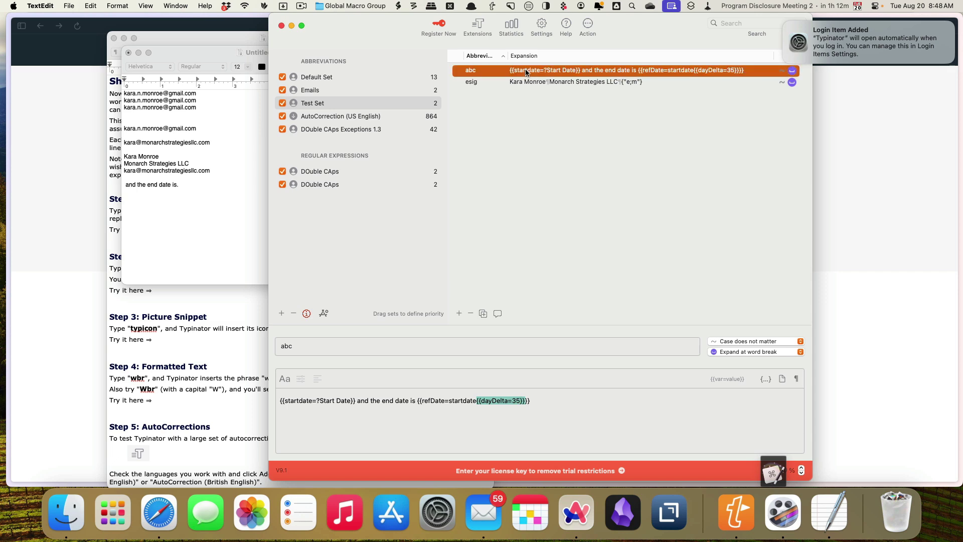
pyautogui.click(470, 313)
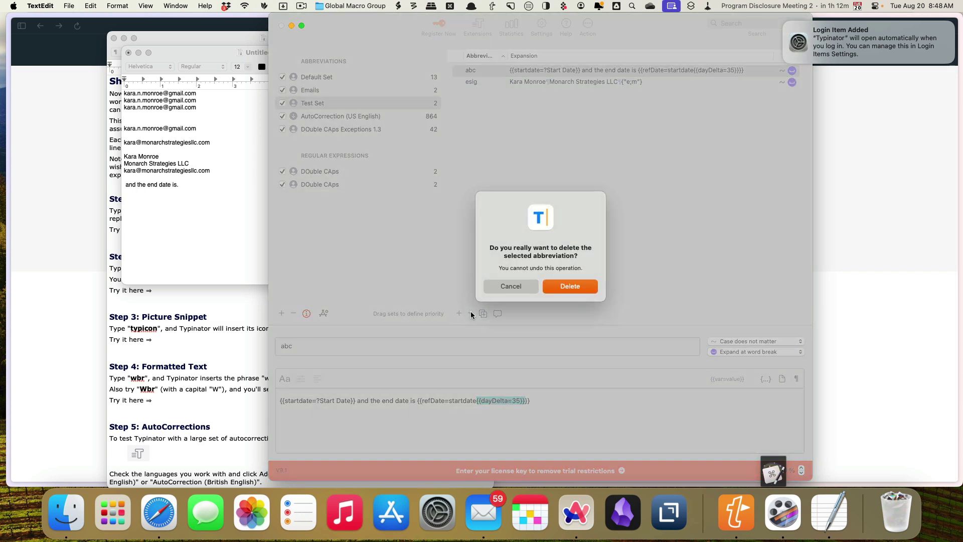
pyautogui.click(581, 288)
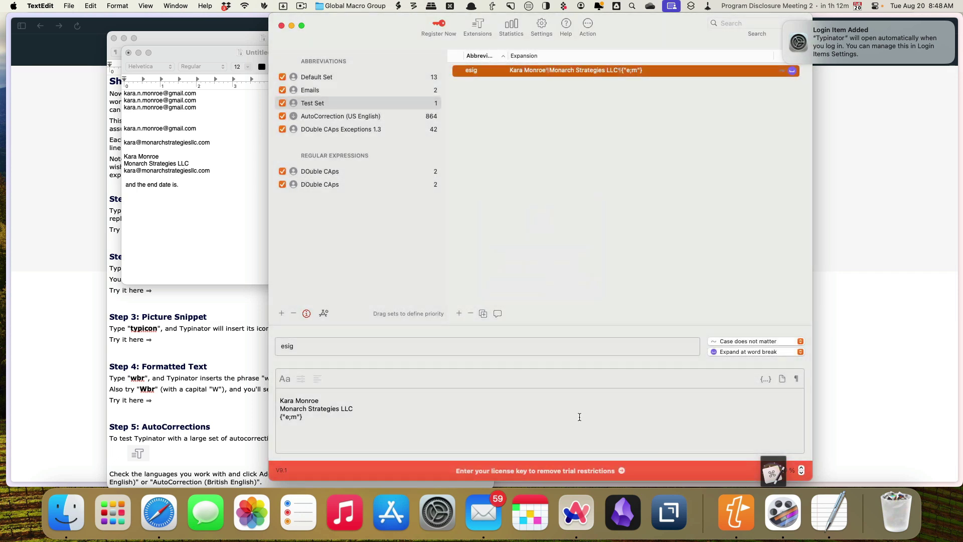